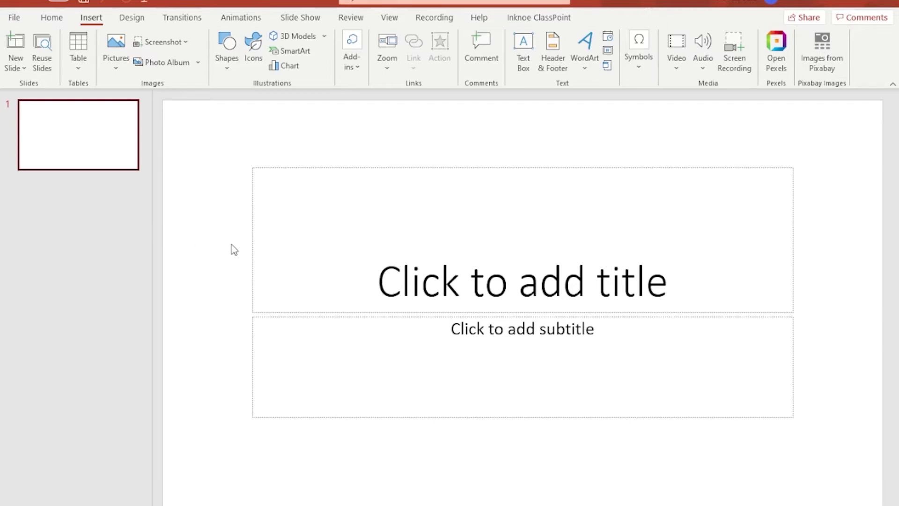
- Delete slide 1's title and subtitle placeholders and insert the city sunset photo from this device
key("ctrl+a")
key("Delete")
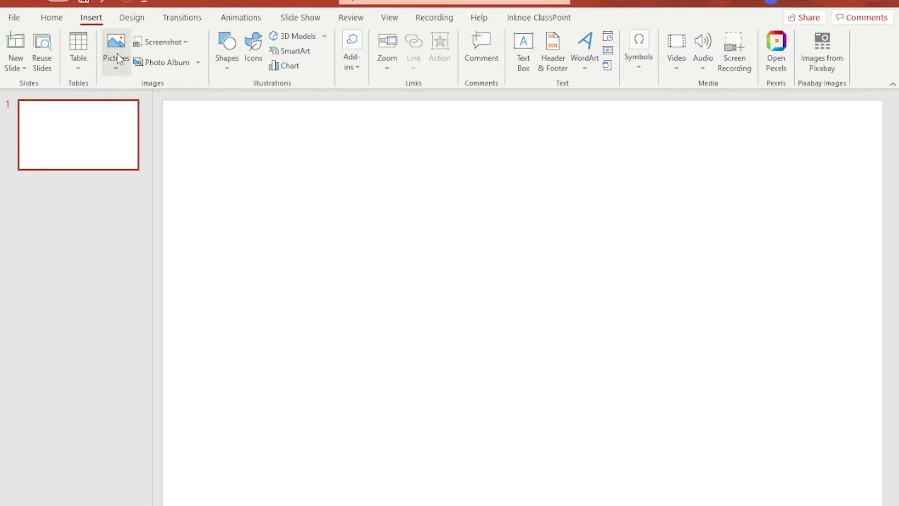
left_click(120, 68)
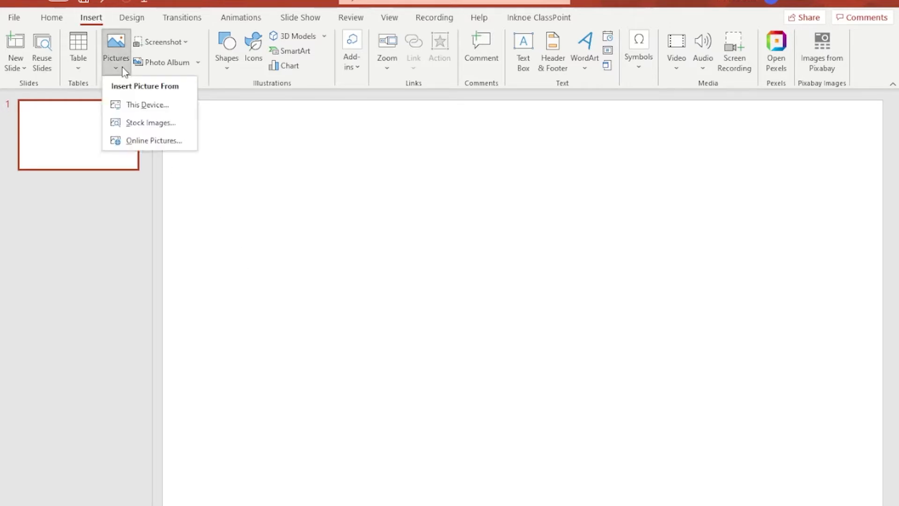
left_click(151, 109)
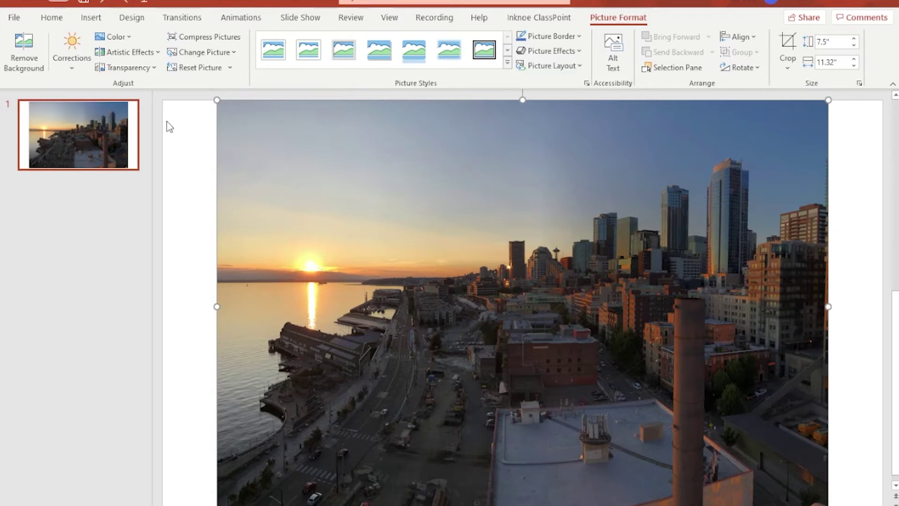
- Widen the sunset photo to 13.33" by 7.5" so it fills the slide edge to edge
left_click_drag(216, 307, 161, 306)
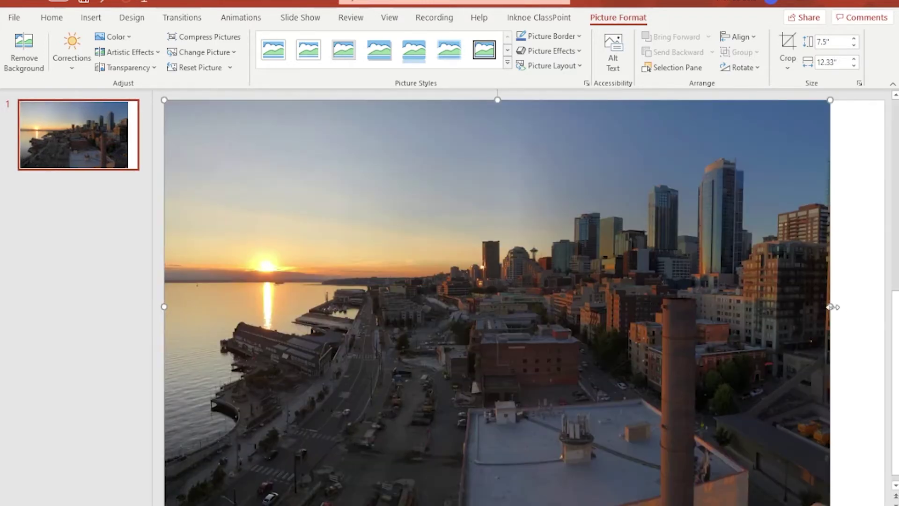
left_click_drag(831, 306, 883, 307)
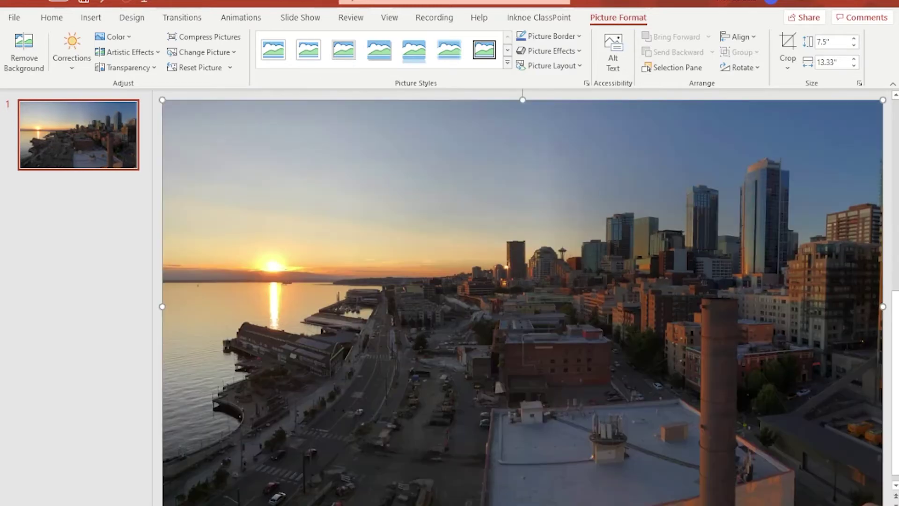
scroll(523, 300, "down", 2)
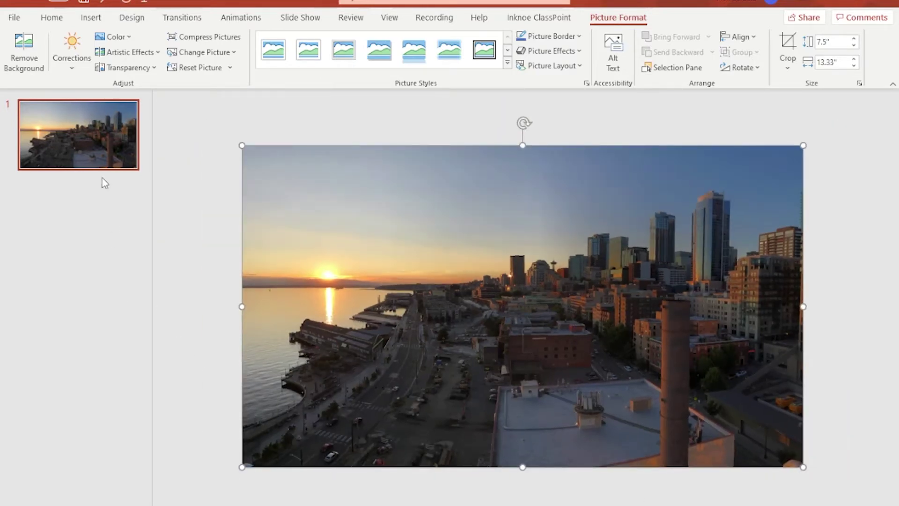
left_click(201, 271)
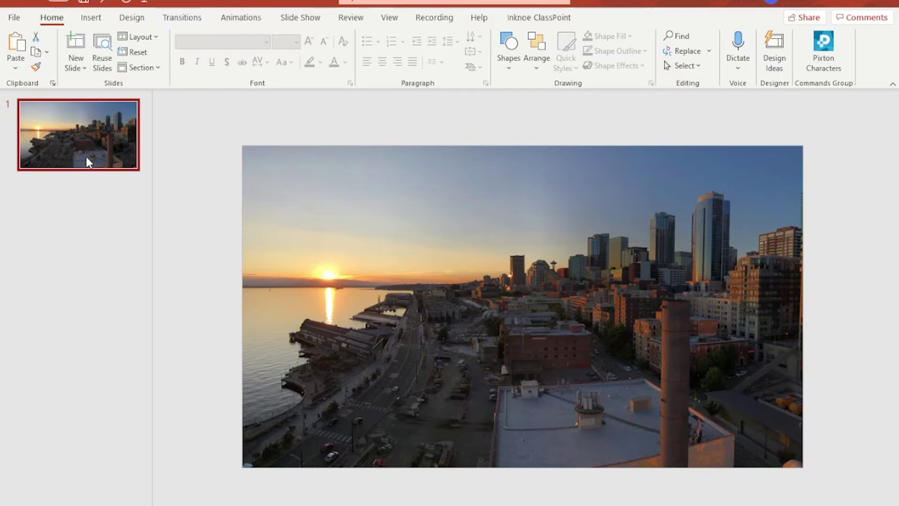
- Duplicate slide 1 as slide 2 and select its sunset photo
key("ctrl+v")
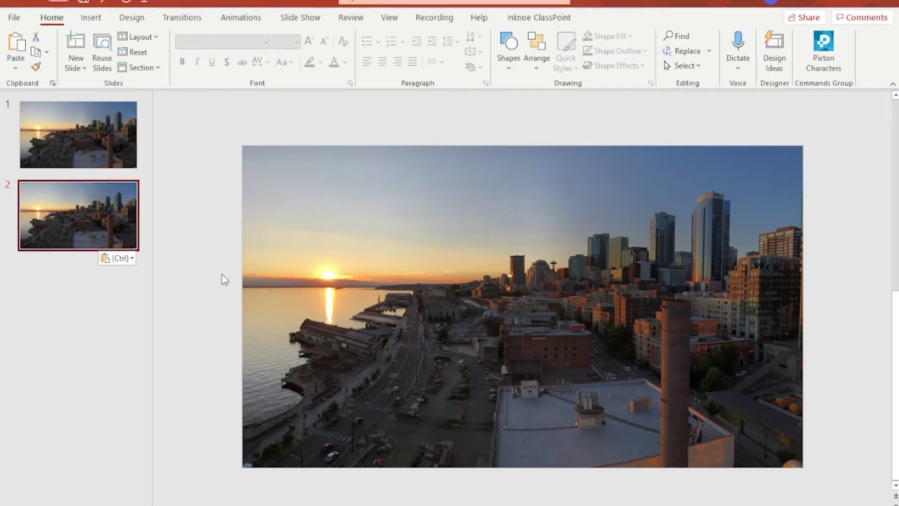
left_click(392, 304)
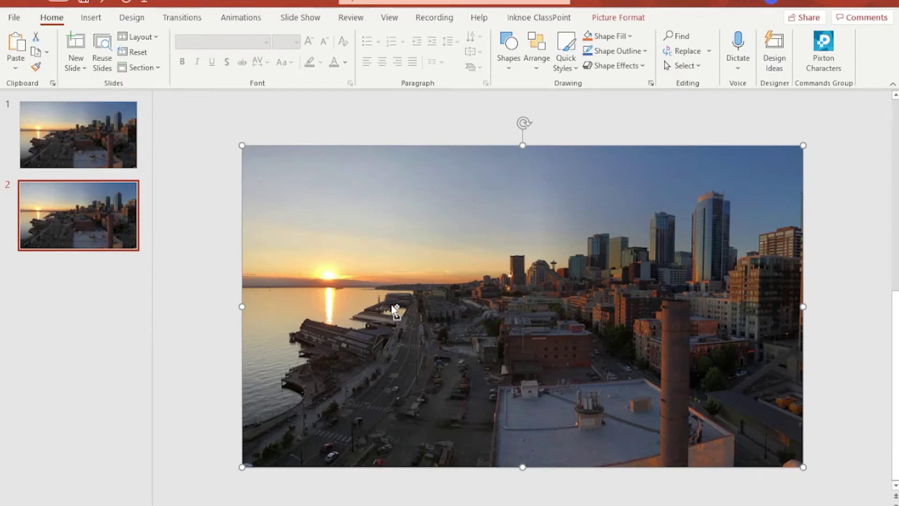
- Duplicate the photo on slide 2 and align the copy exactly over the original
key("ctrl+v")
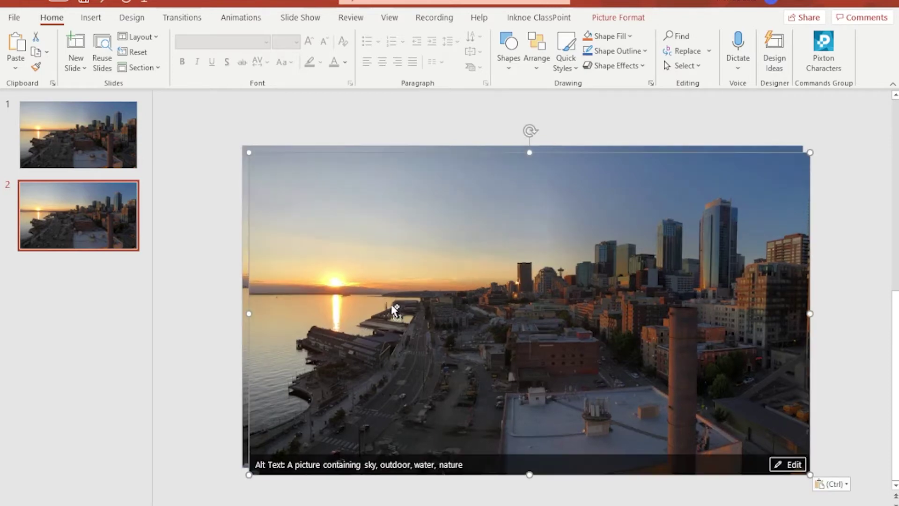
left_click_drag(390, 307, 353, 301)
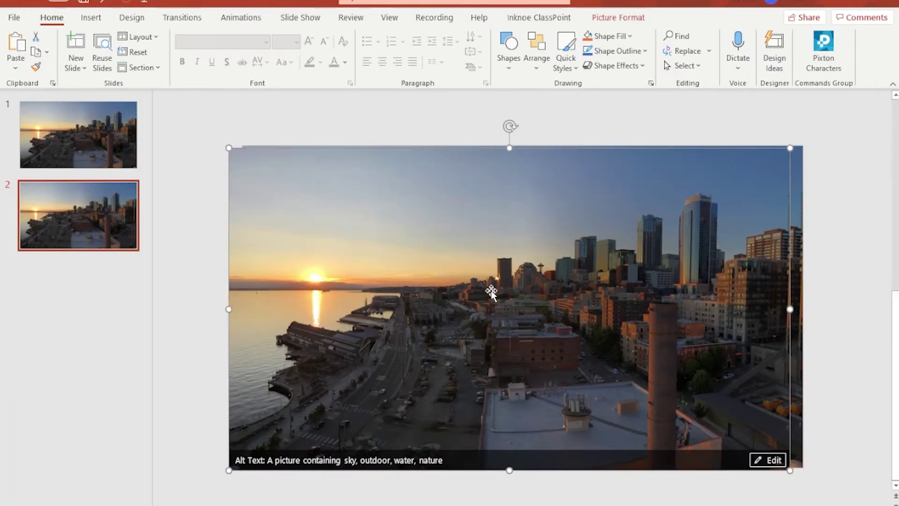
left_click_drag(445, 291, 459, 288)
left_click(824, 302)
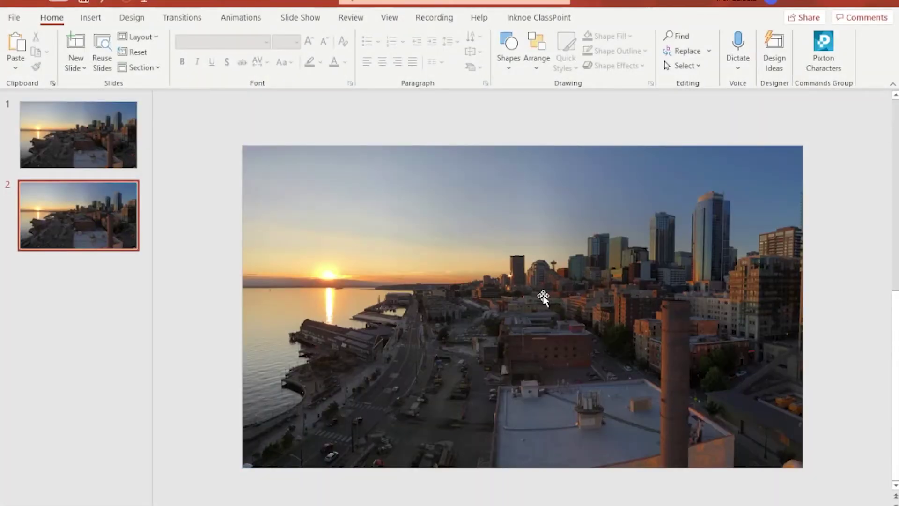
left_click(545, 297)
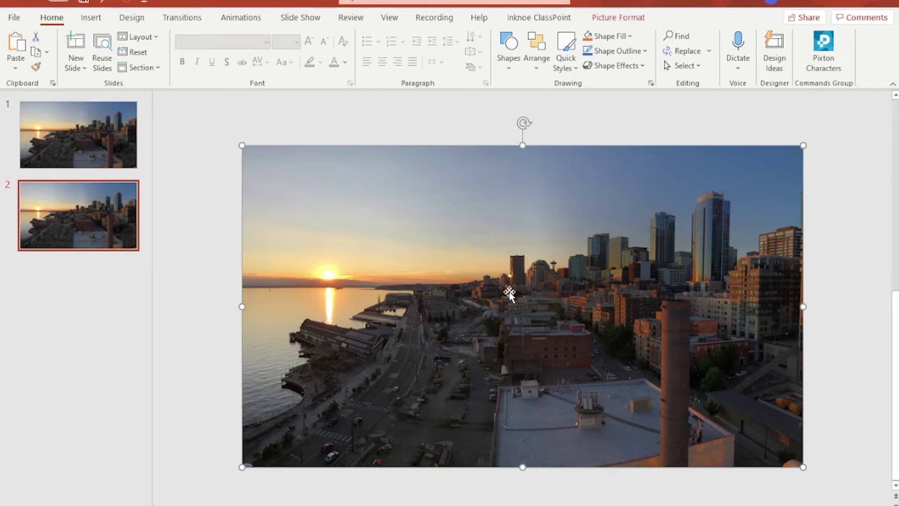
left_click(627, 23)
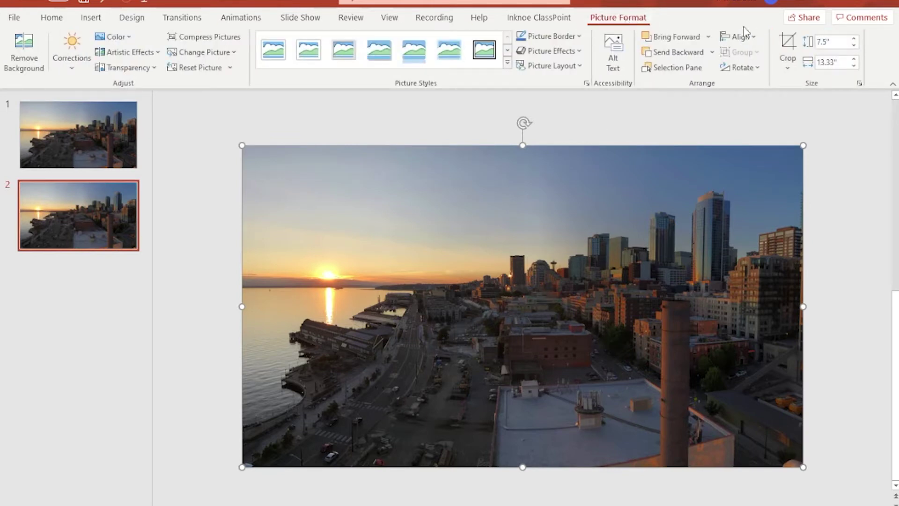
- Crop the top photo copy from all four sides to 5.3" by 10.42" over the city centre
left_click(791, 45)
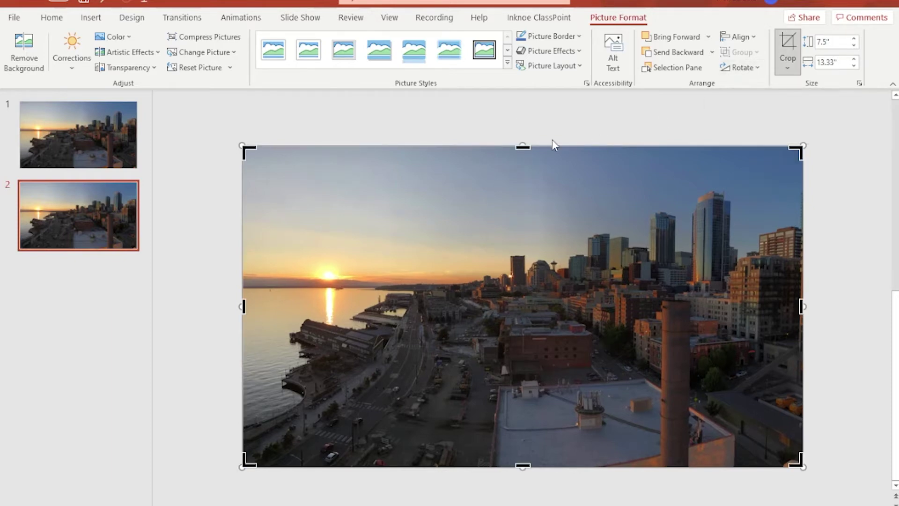
left_click_drag(522, 146, 526, 165)
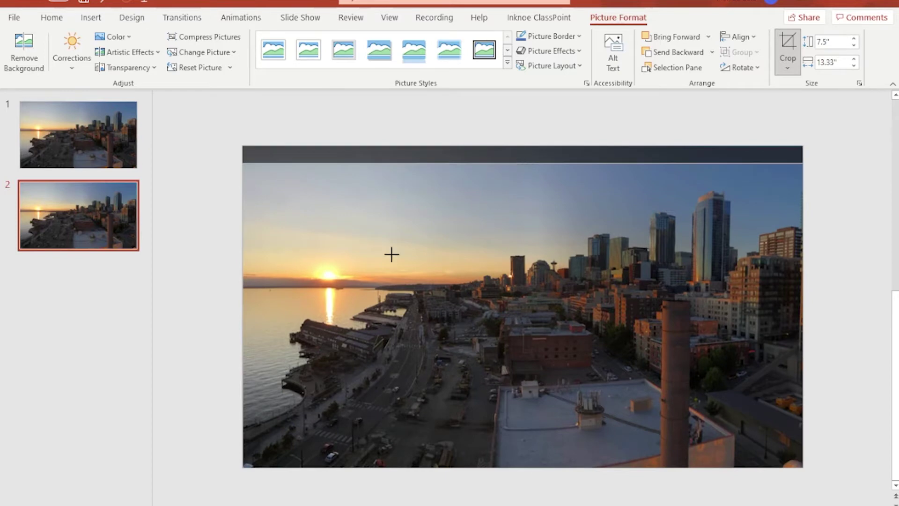
left_click_drag(243, 314, 263, 315)
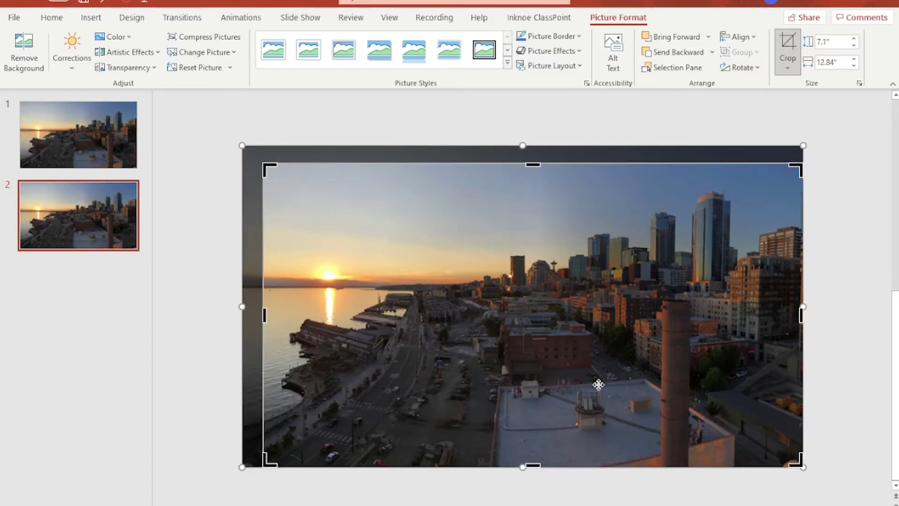
left_click_drag(535, 467, 535, 442)
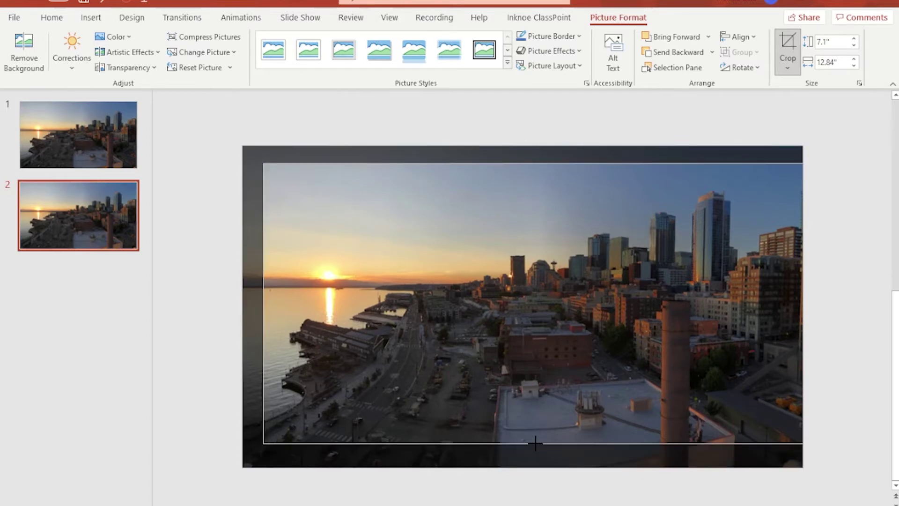
left_click_drag(801, 303, 738, 304)
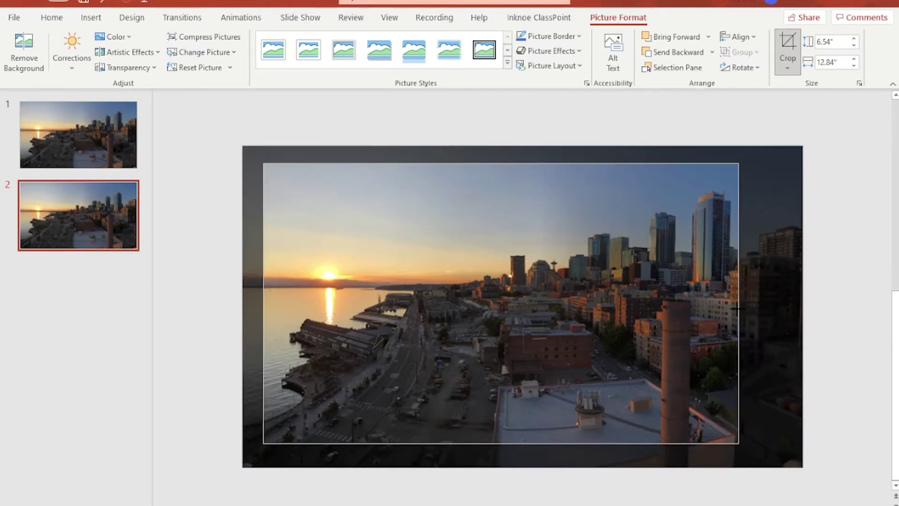
left_click_drag(262, 304, 293, 302)
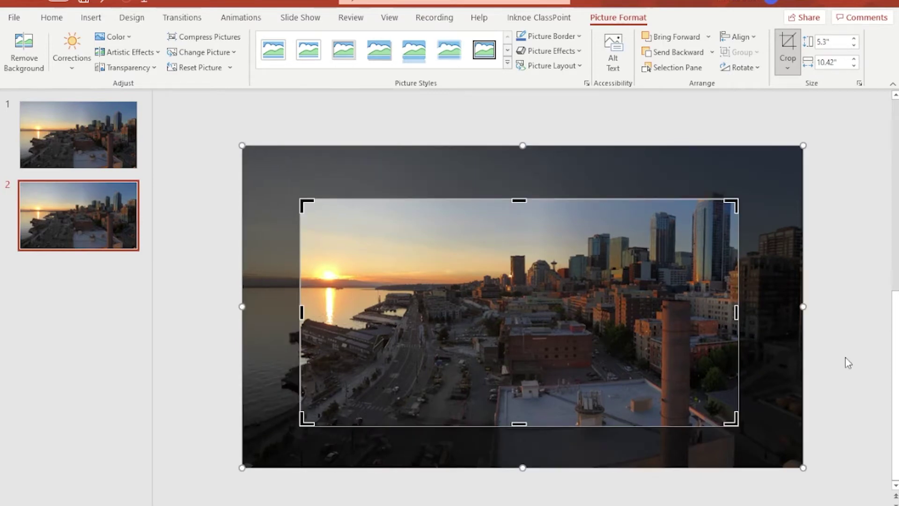
left_click(845, 357)
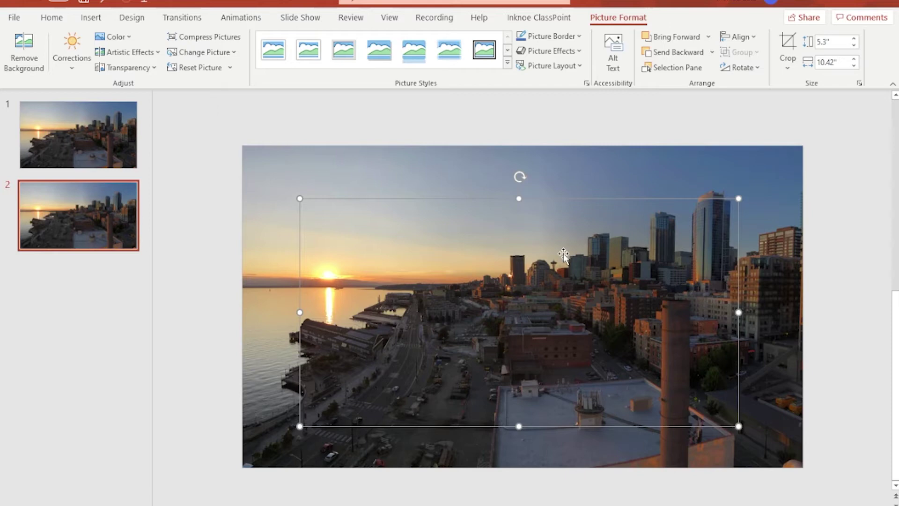
- Apply the Angle bevel to the cropped photo
left_click(576, 49)
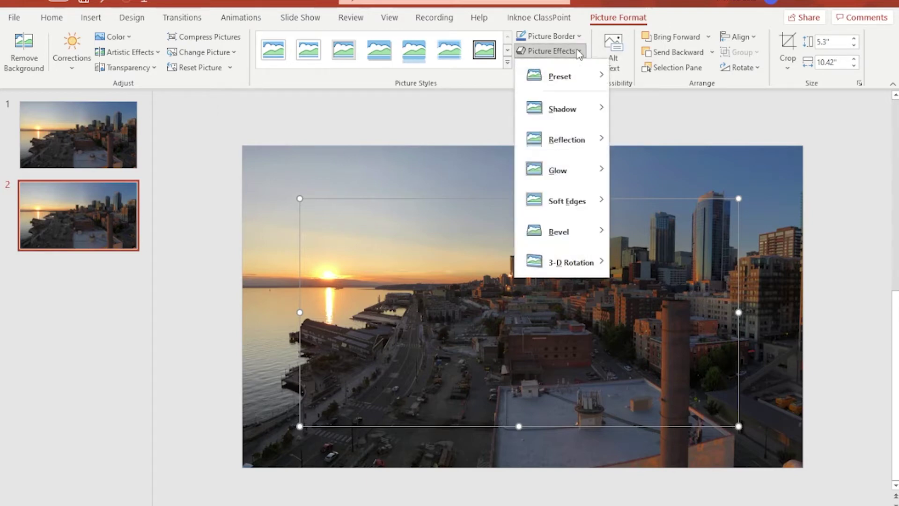
mouse_move(564, 234)
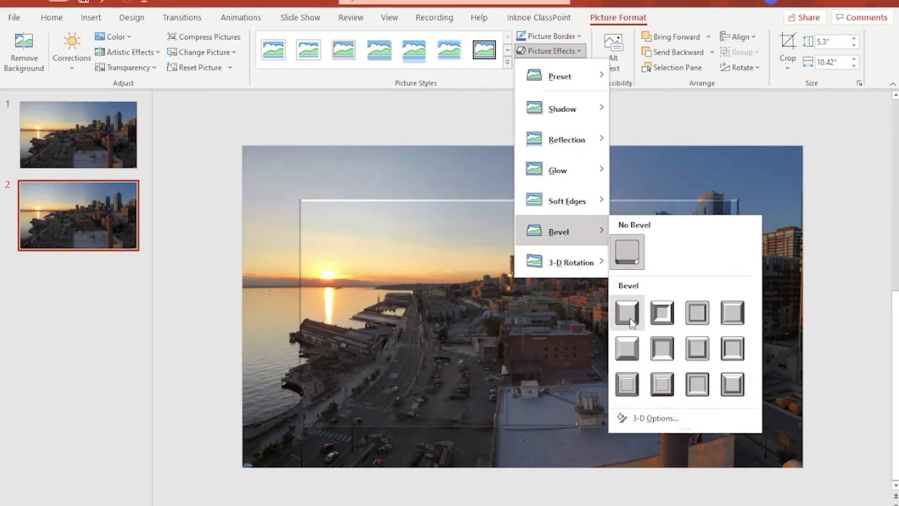
left_click(626, 343)
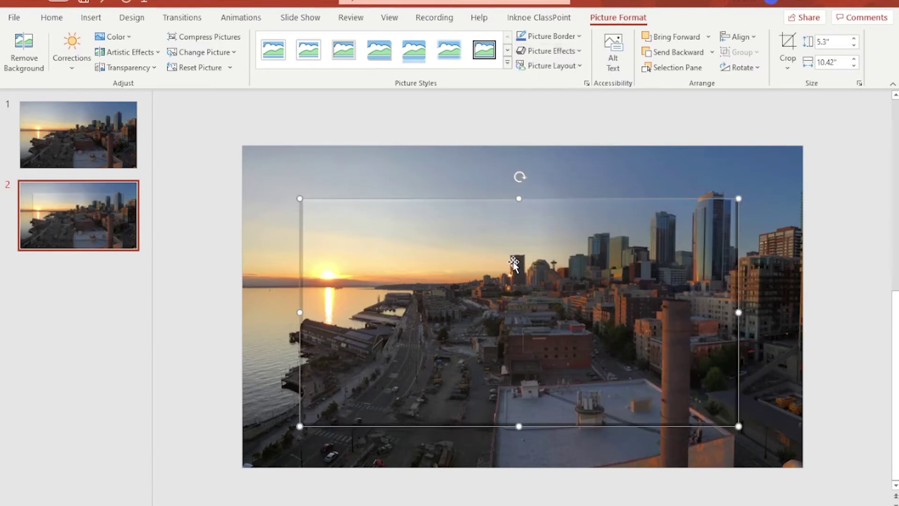
- Give the cropped photo an Offset: Bottom Left shadow
left_click(579, 54)
mouse_move(580, 117)
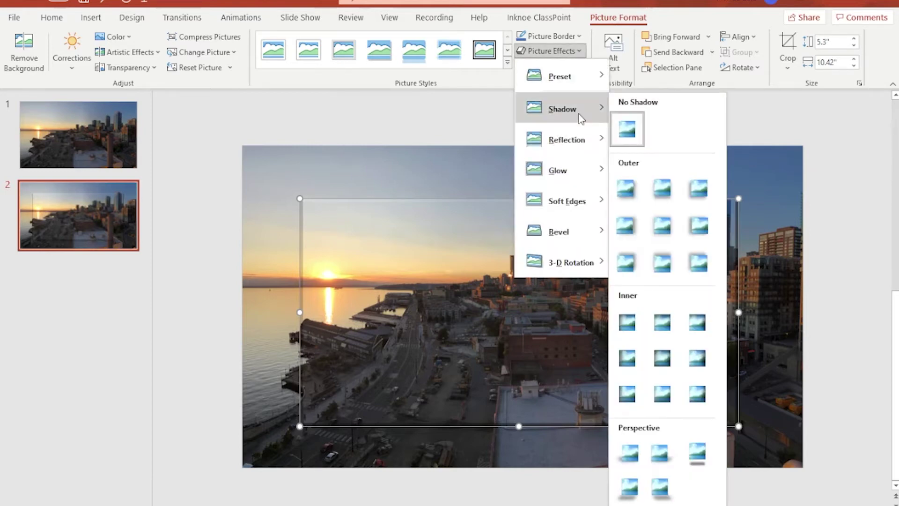
left_click(703, 192)
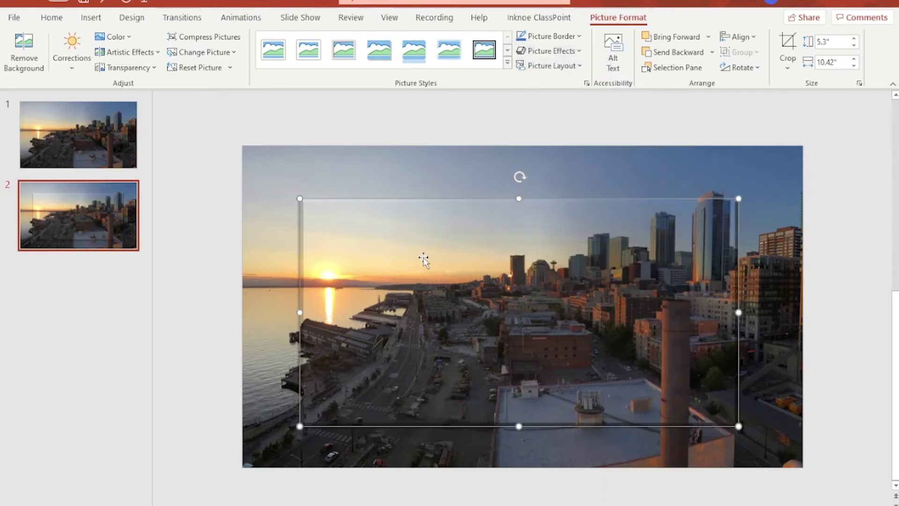
- Set the cropped photo's shadow to 37% transparency, 101% size and 17 pt blur
right_click(473, 266)
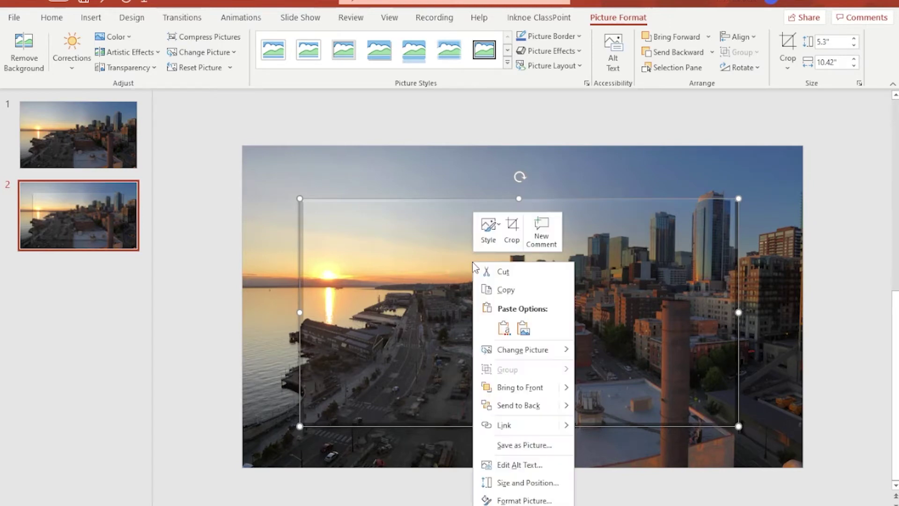
left_click(521, 500)
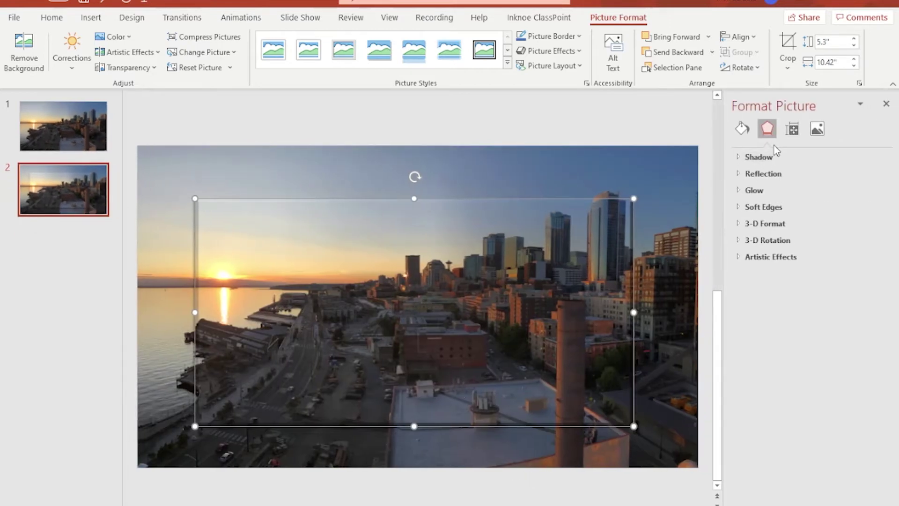
left_click(751, 157)
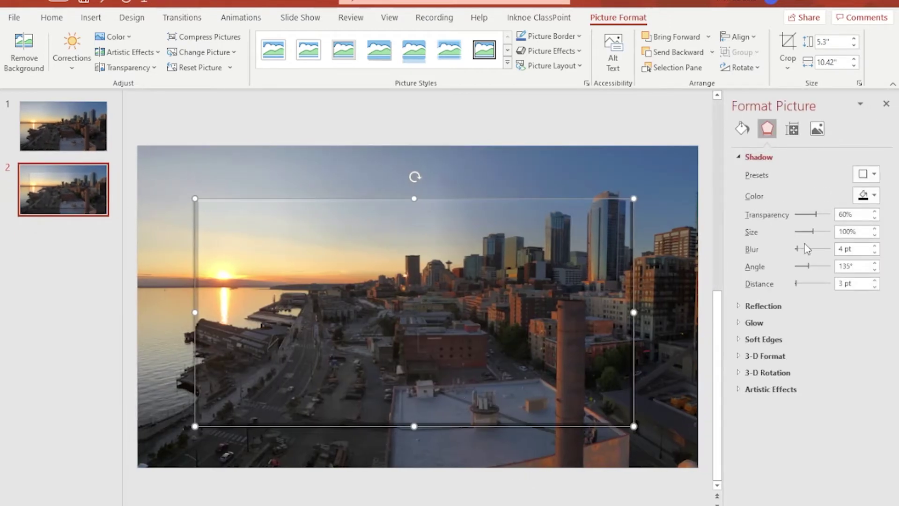
left_click_drag(805, 218, 807, 218)
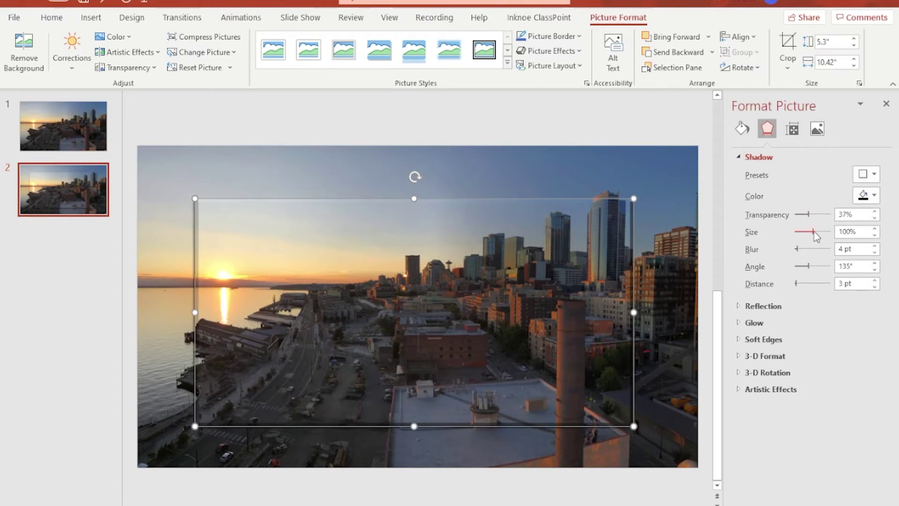
left_click_drag(813, 231, 813, 234)
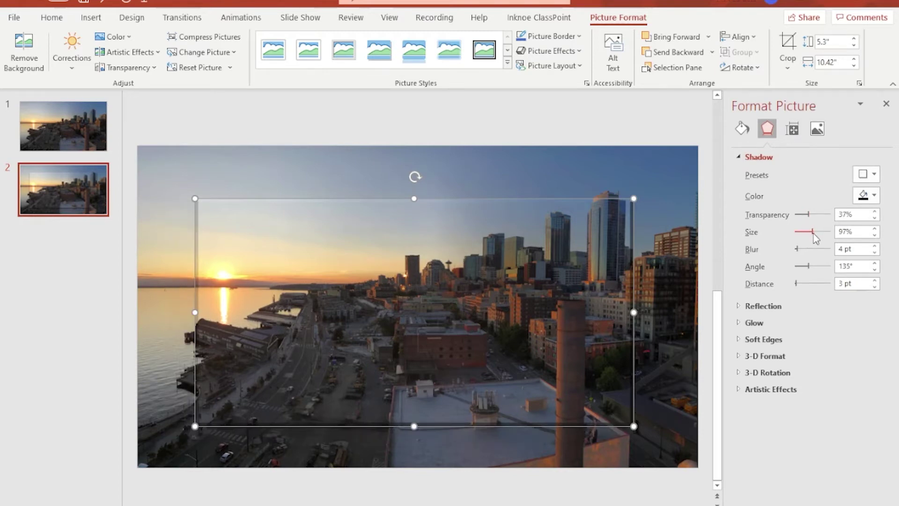
left_click(874, 229)
left_click(874, 229)
left_click(874, 228)
left_click(874, 228)
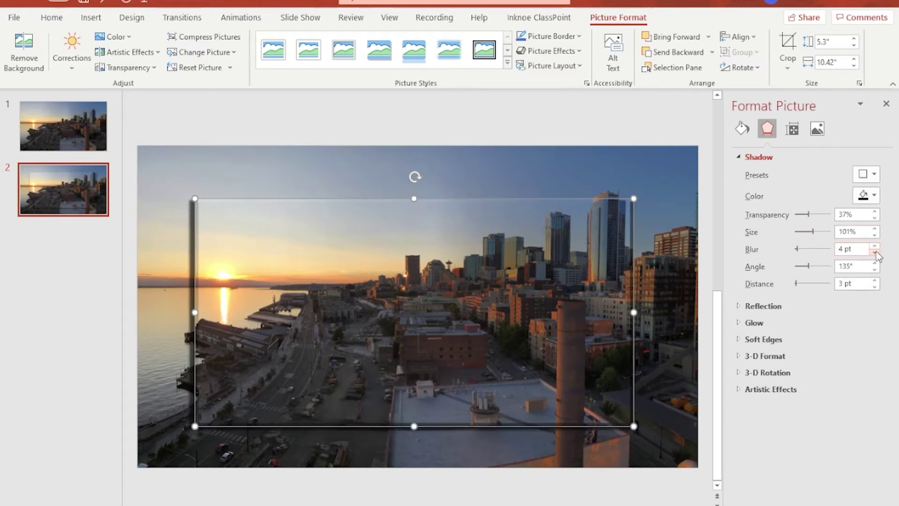
left_click(874, 247)
left_click(874, 247)
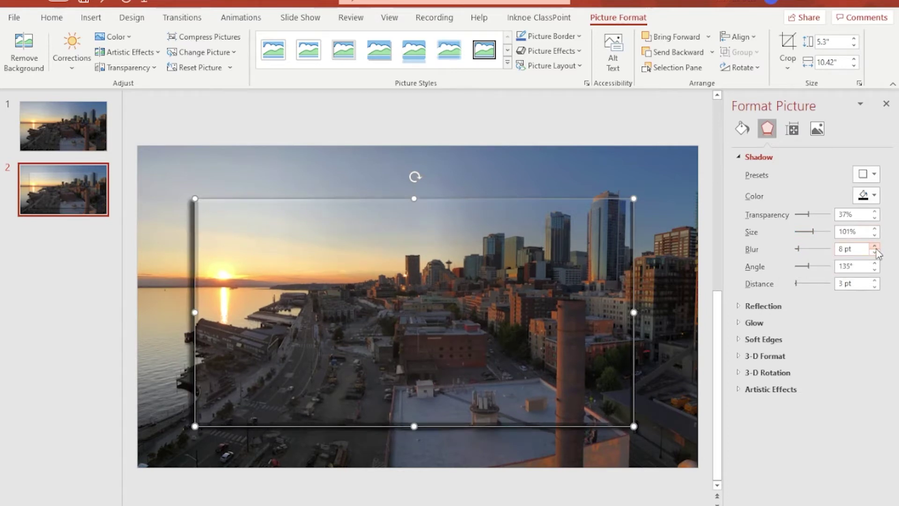
left_click(874, 247)
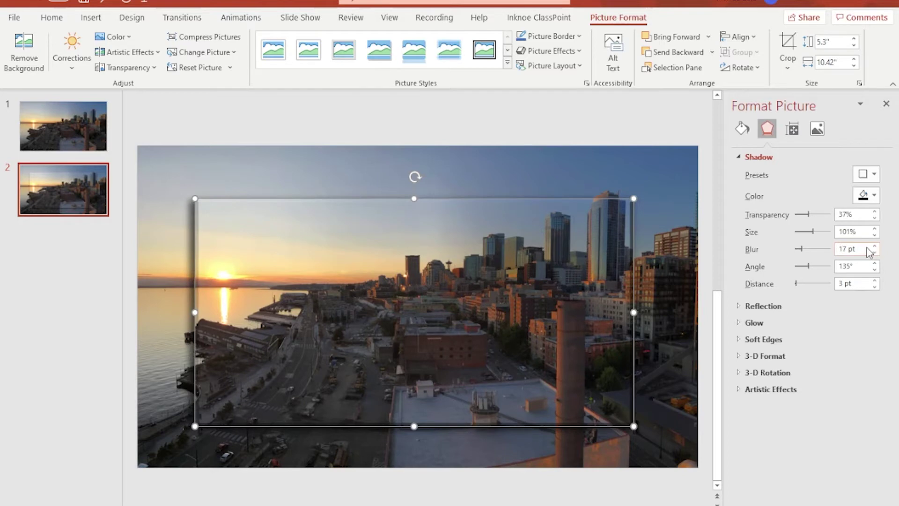
left_click(886, 103)
left_click(843, 299)
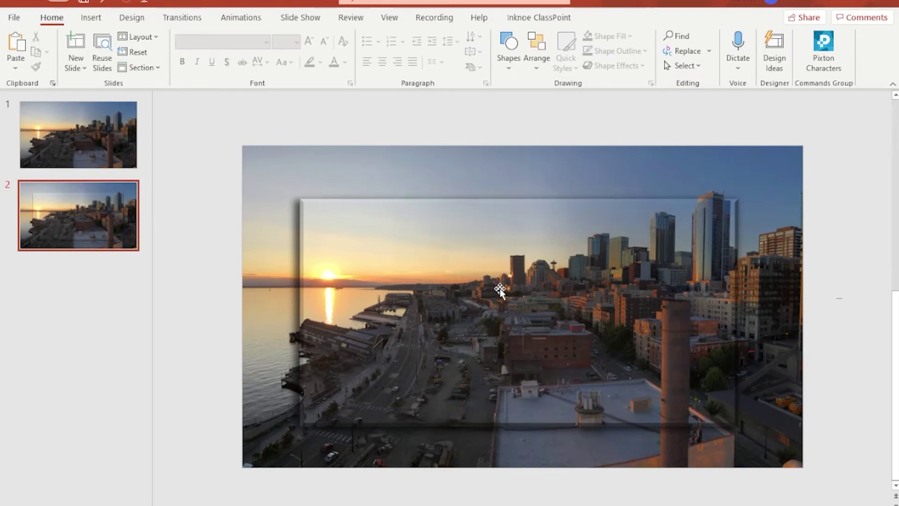
- Duplicate slide 2 as slide 3 and select its inner picture
left_click(84, 220)
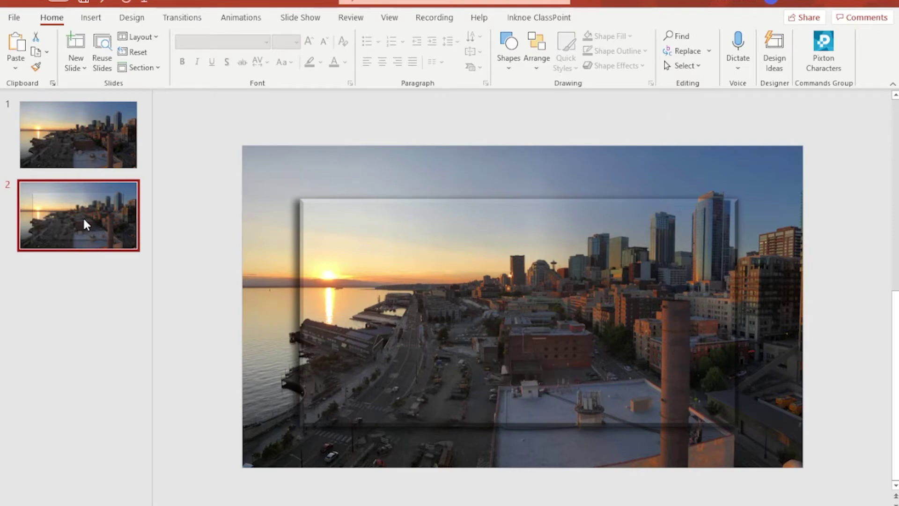
key("ctrl+v")
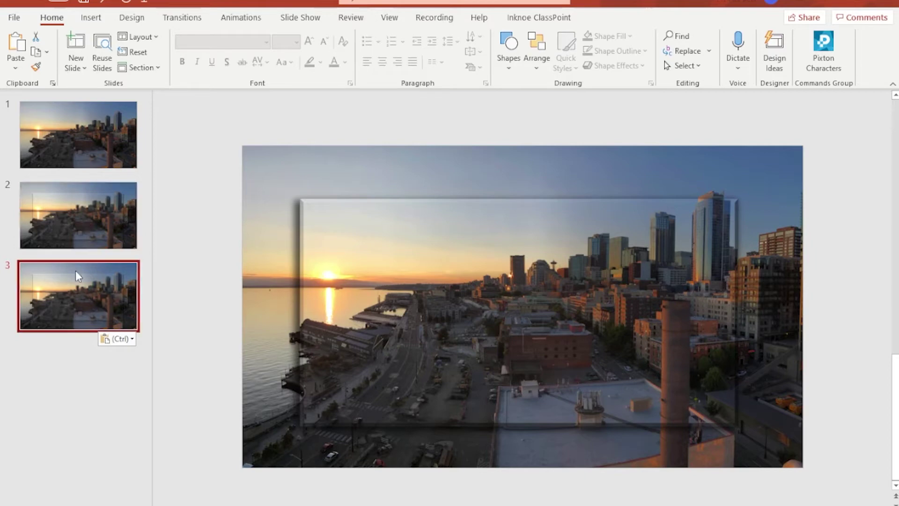
left_click(508, 314)
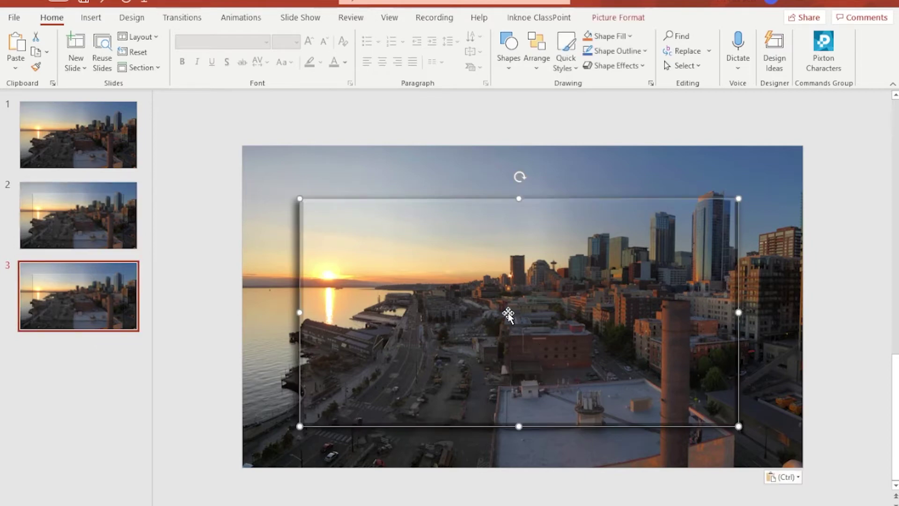
- Crop slide 3's inner picture to the Oval shape
left_click(631, 19)
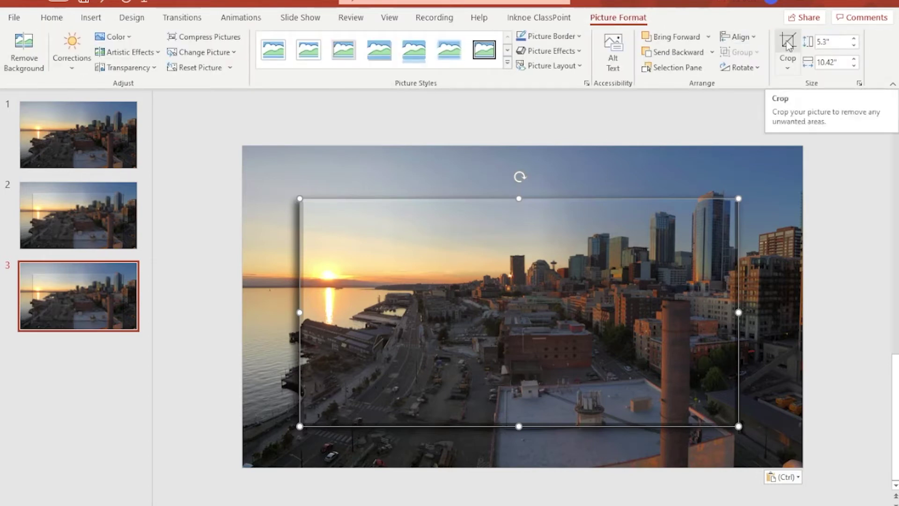
left_click(788, 69)
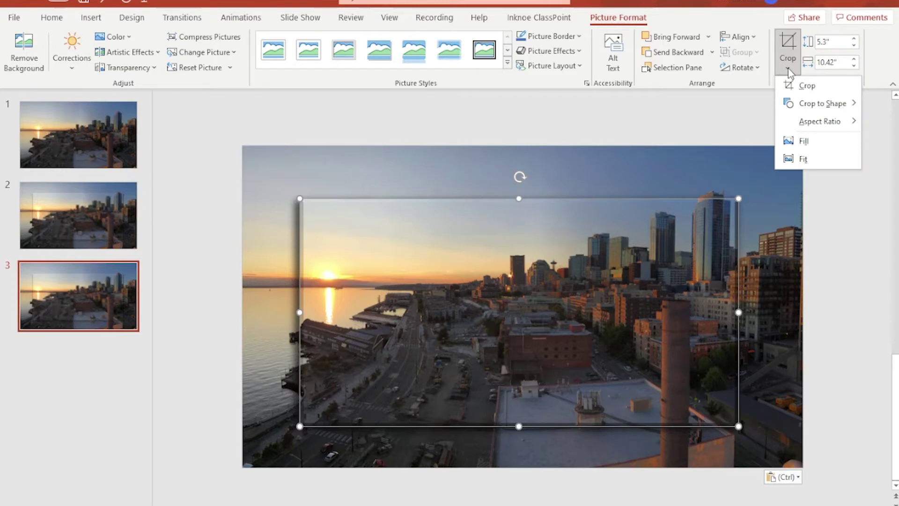
mouse_move(794, 106)
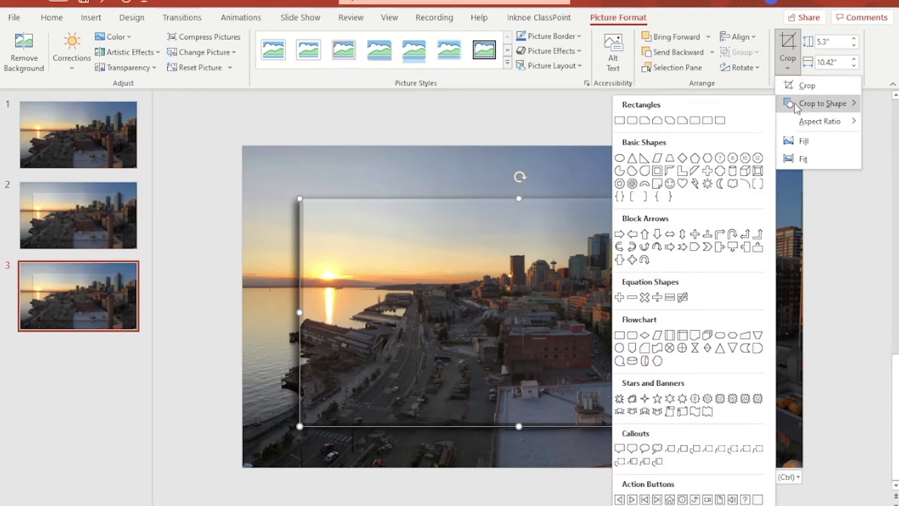
left_click(622, 162)
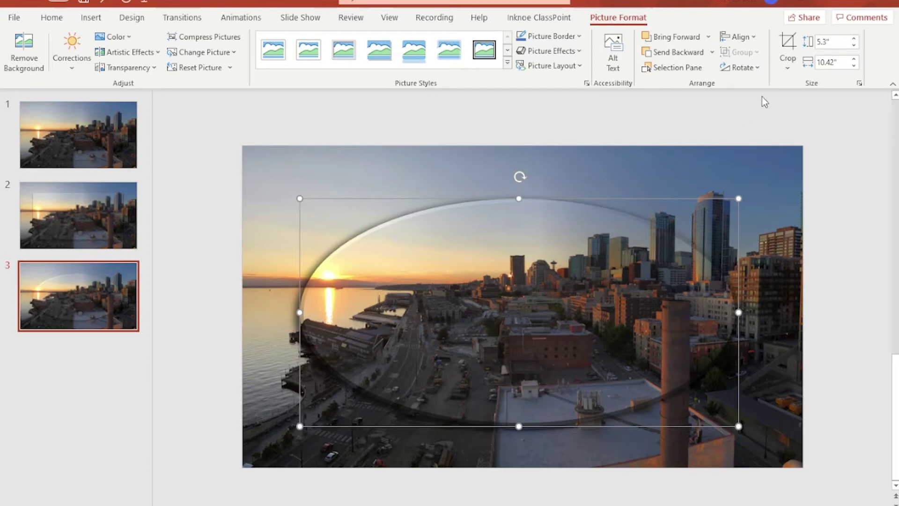
left_click(788, 69)
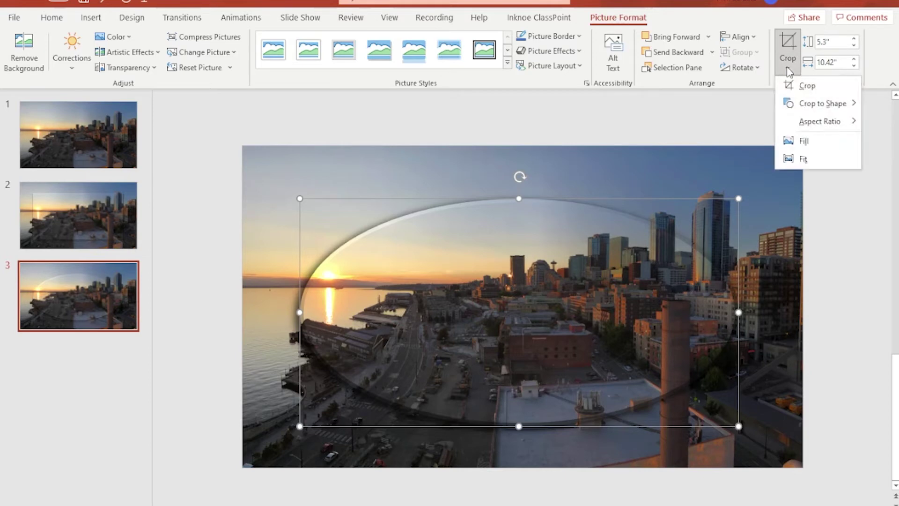
mouse_move(823, 123)
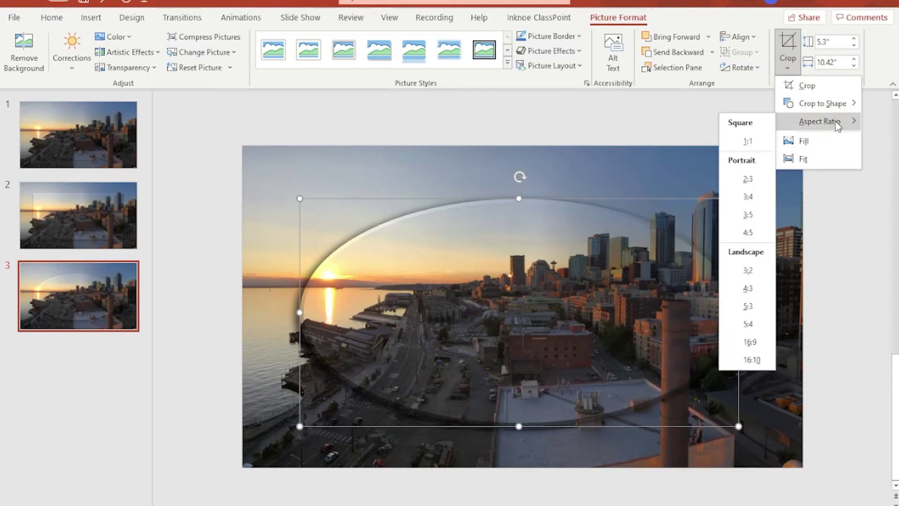
- Make the oval a perfect circle with a 1:1 aspect ratio, then duplicate slide 3 as slide 4
left_click(747, 142)
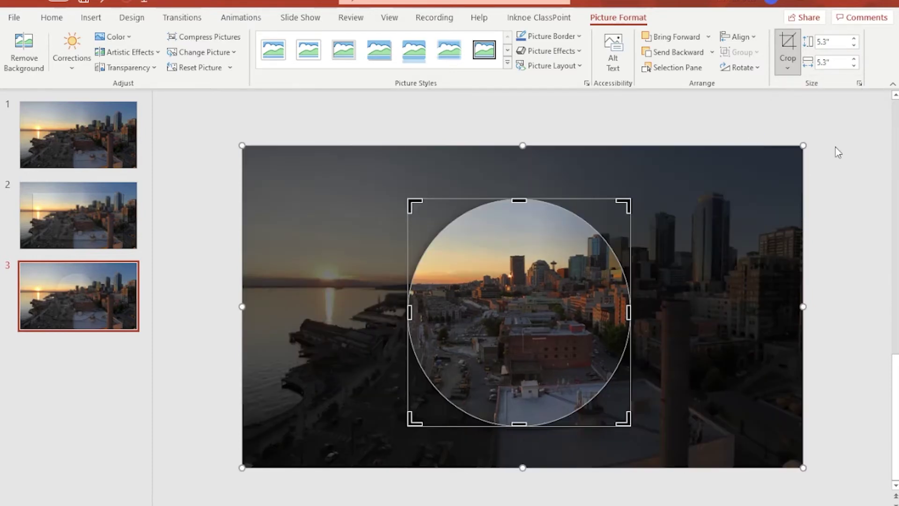
left_click(837, 150)
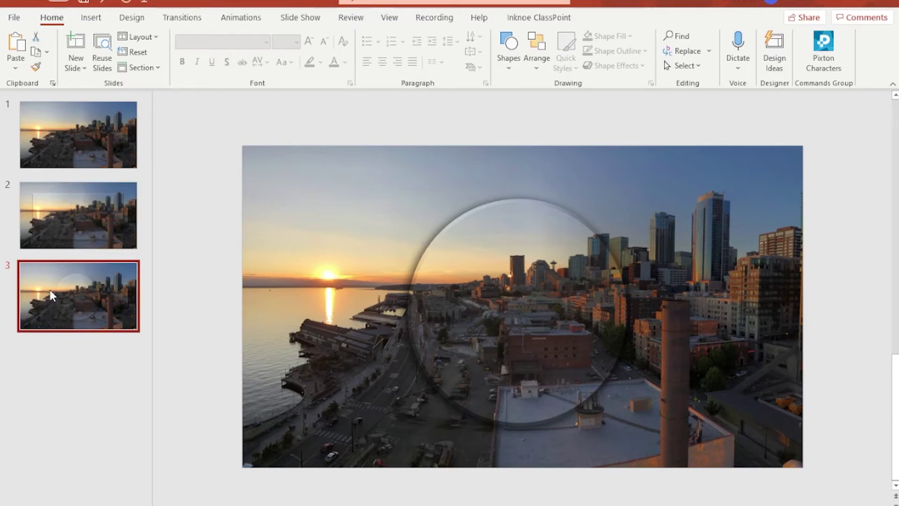
key("ctrl+v")
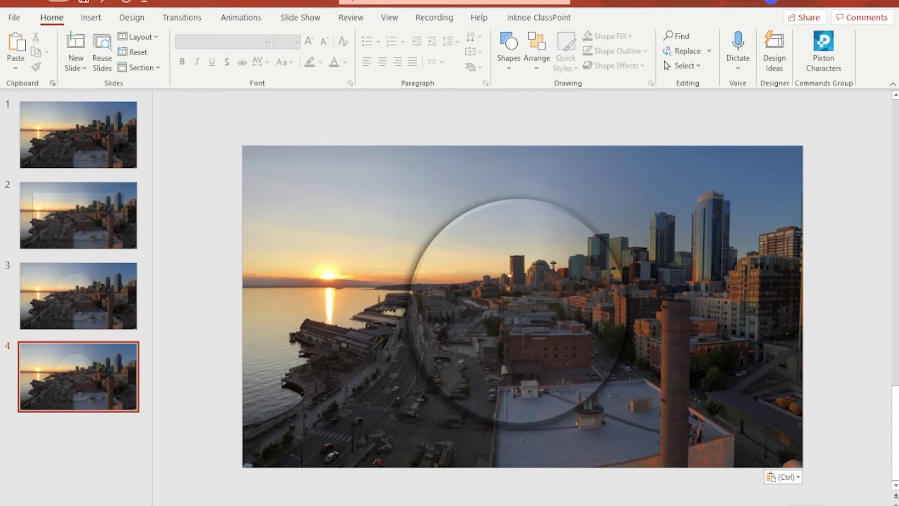
- Crop-enlarge the photo inside slide 4's 5.3" circle so it magnifies the city buildings
scroll(524, 313, "down", 5)
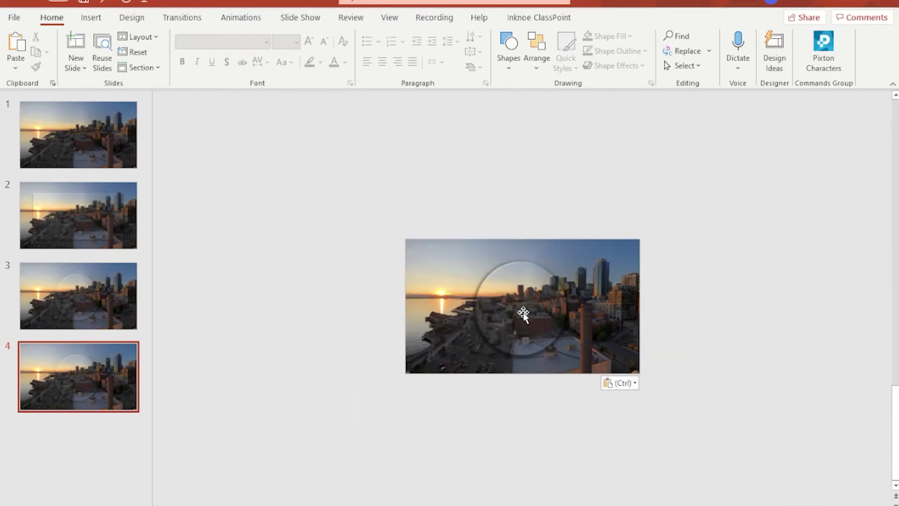
double_click(523, 314)
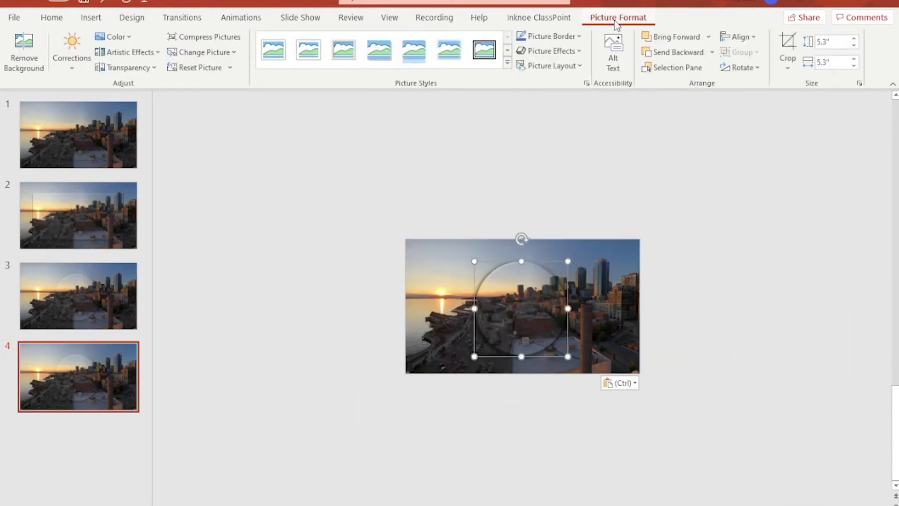
left_click(787, 45)
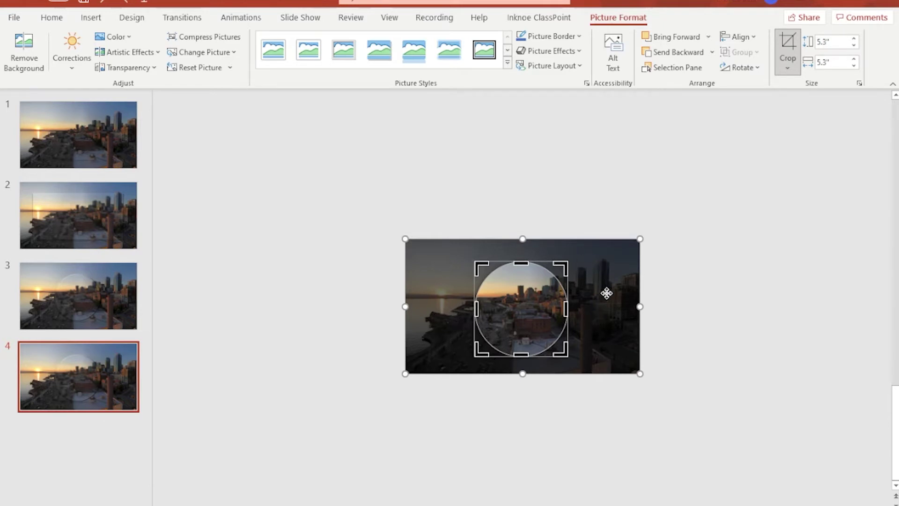
left_click_drag(640, 373, 819, 473)
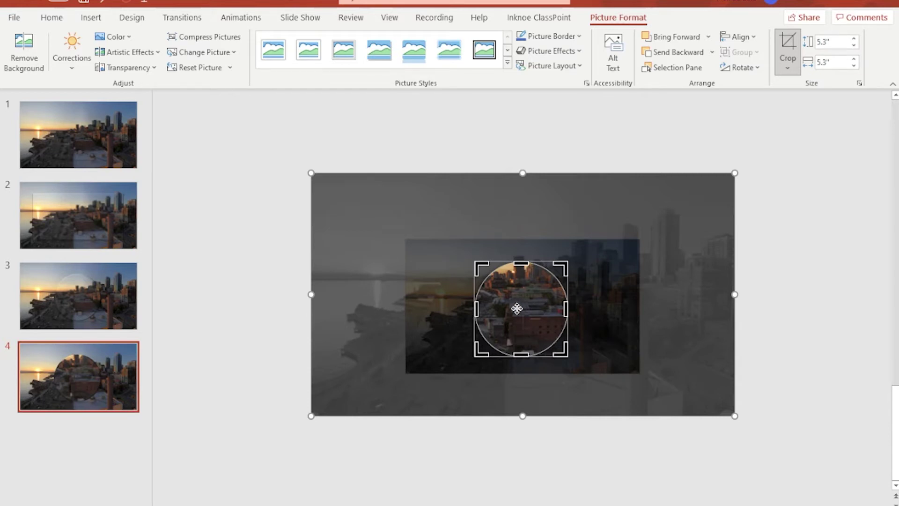
left_click(760, 290)
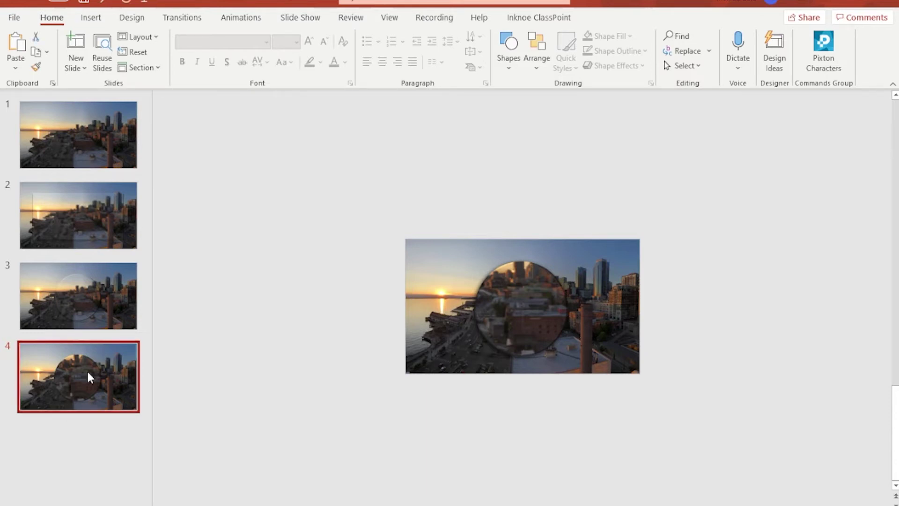
- Duplicate slide 4 as slide 5 and shift its magnified view to a street scene
key("ctrl+v")
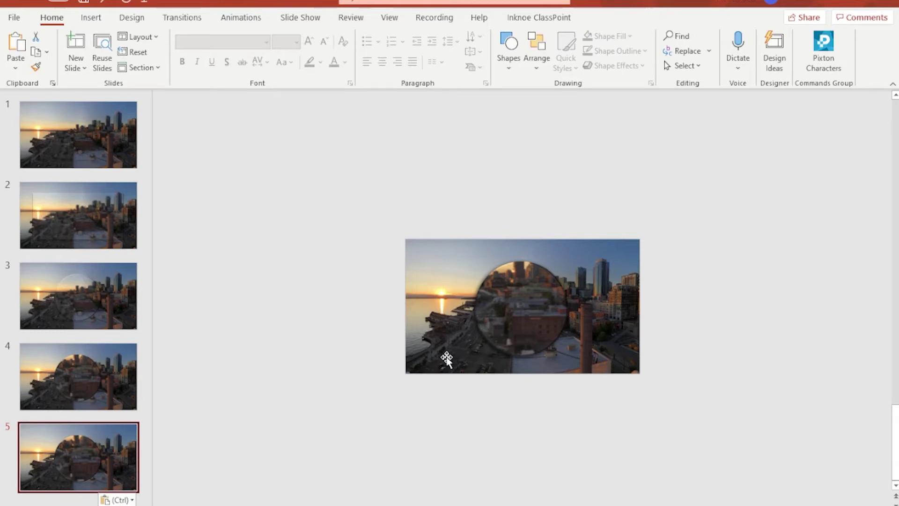
left_click(510, 314)
key("ctrl+v")
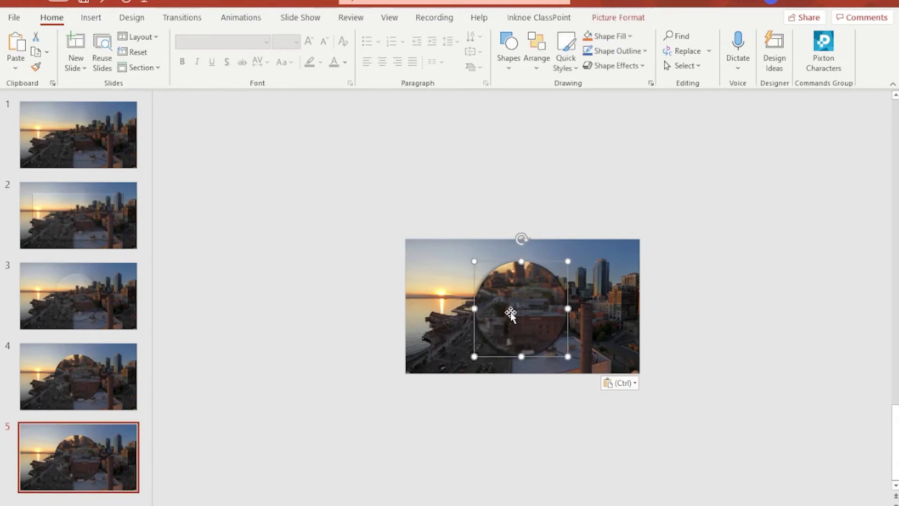
left_click(616, 18)
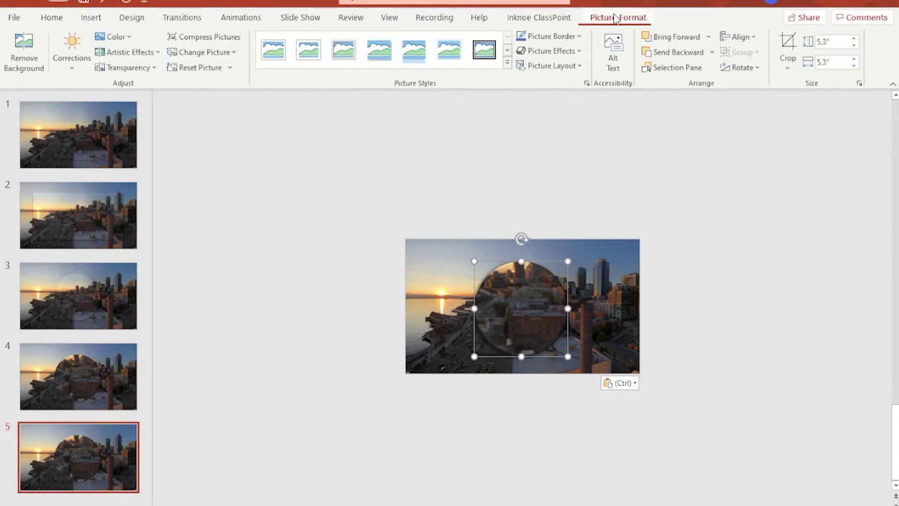
left_click(787, 47)
left_click_drag(651, 338, 795, 280)
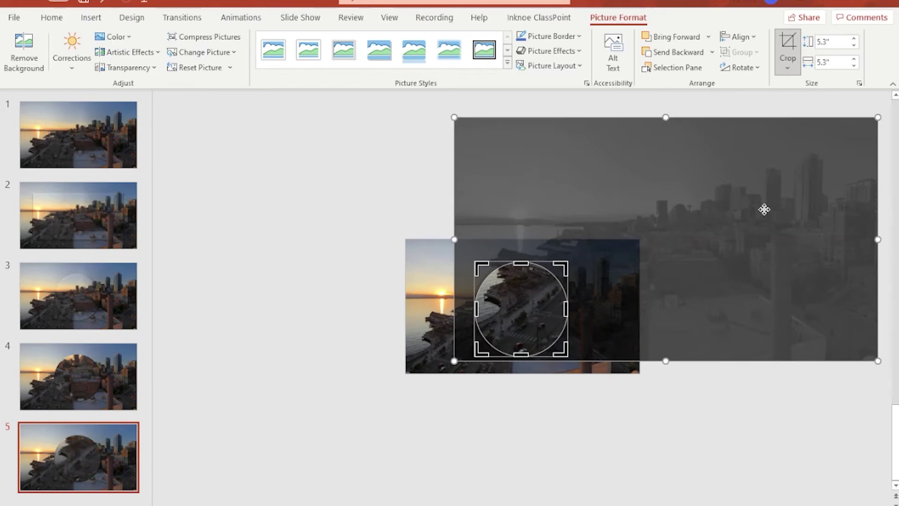
left_click(360, 227)
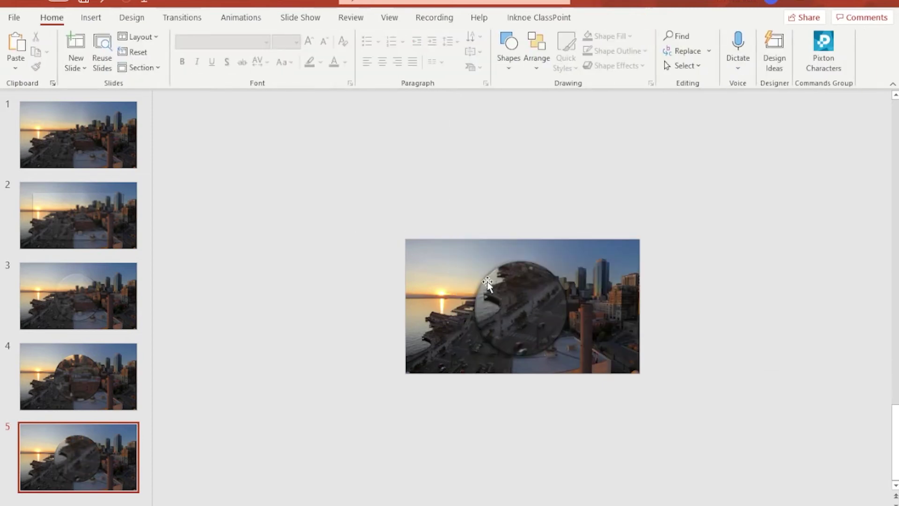
- Move slide 5's magnifier circle to the lower left of the photo
left_click(471, 304)
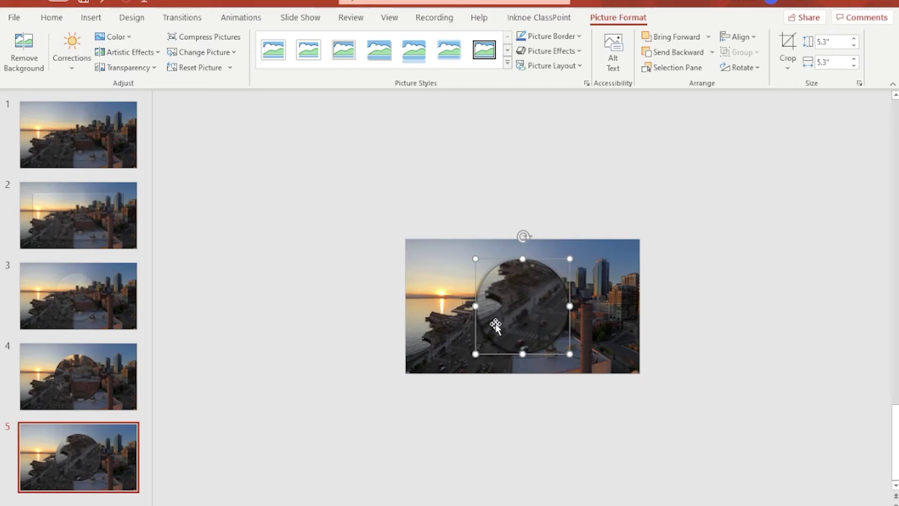
left_click_drag(521, 304, 455, 314)
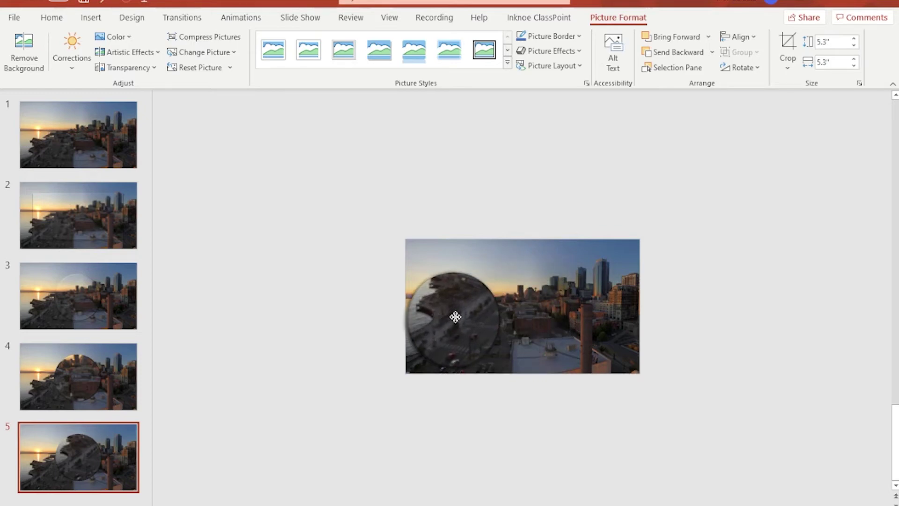
left_click(80, 383)
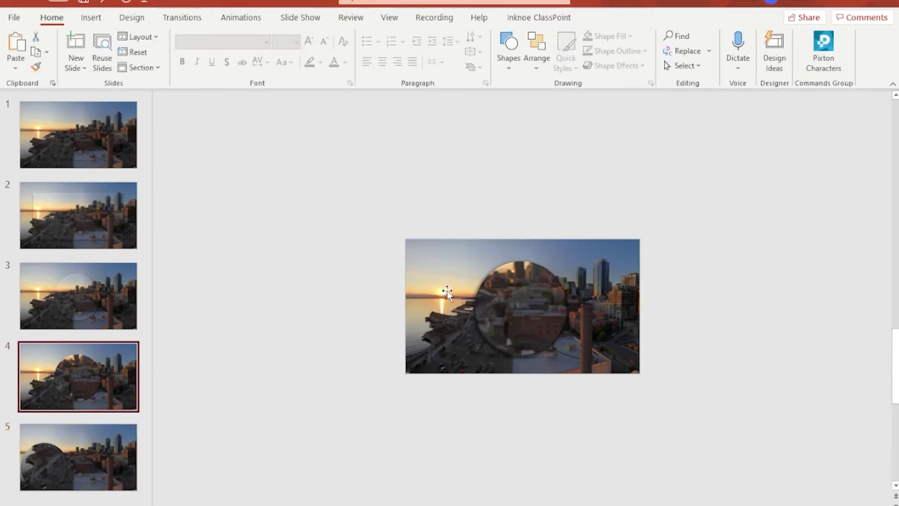
left_click(84, 462)
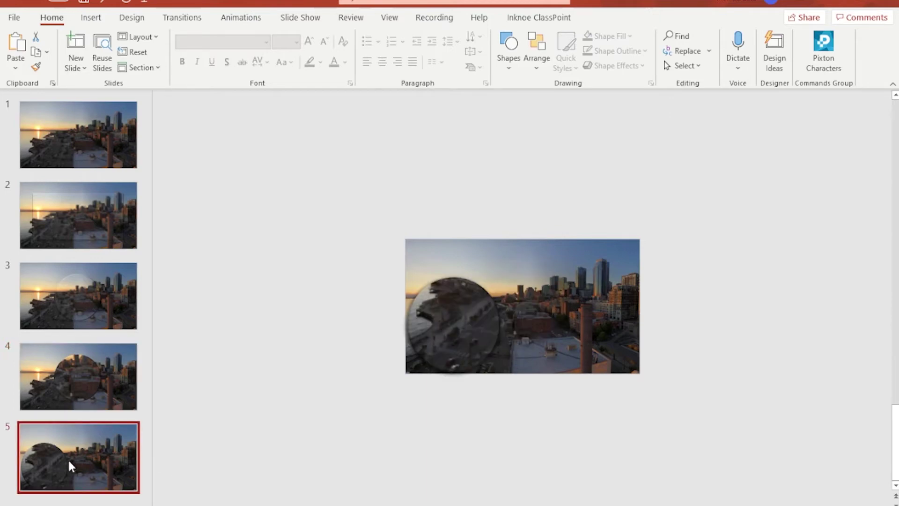
- Copy slide 5 as slide 6, crop to show the sunset in the circle, and nudge it up-left
key("ctrl+c")
key("ctrl+v")
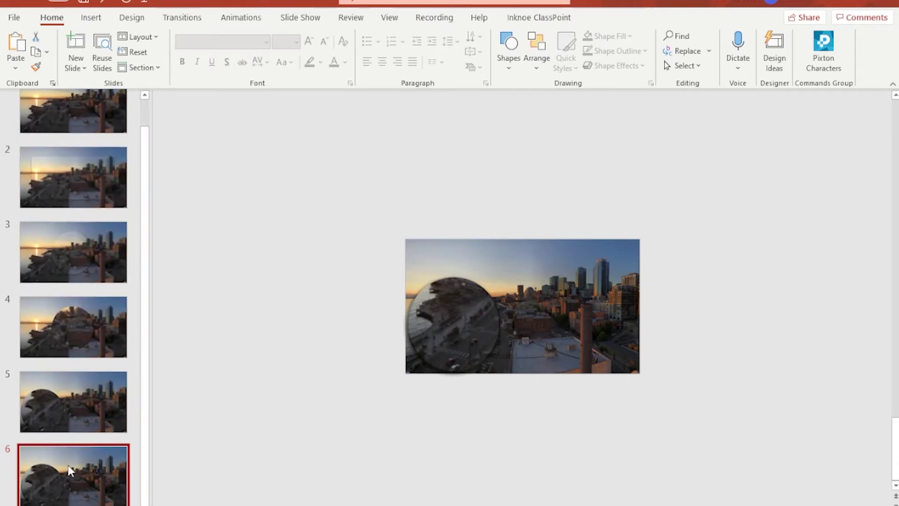
left_click(450, 328)
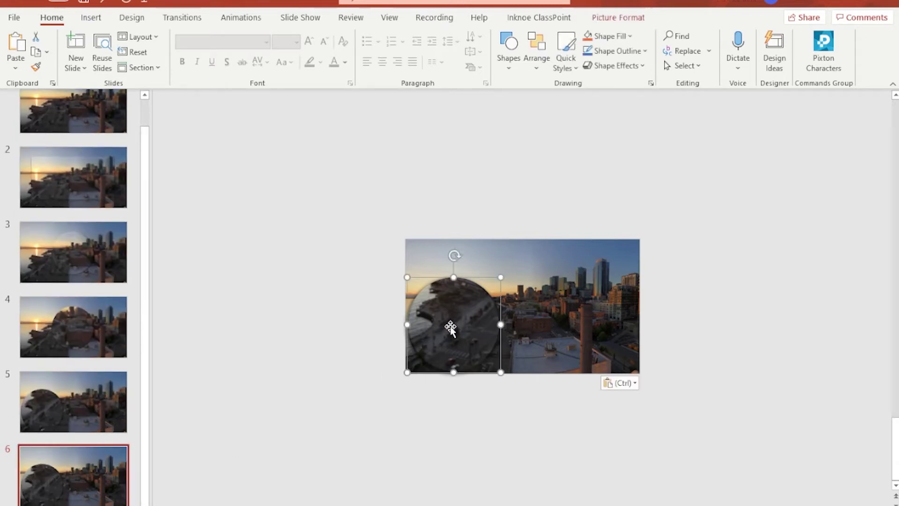
left_click(613, 20)
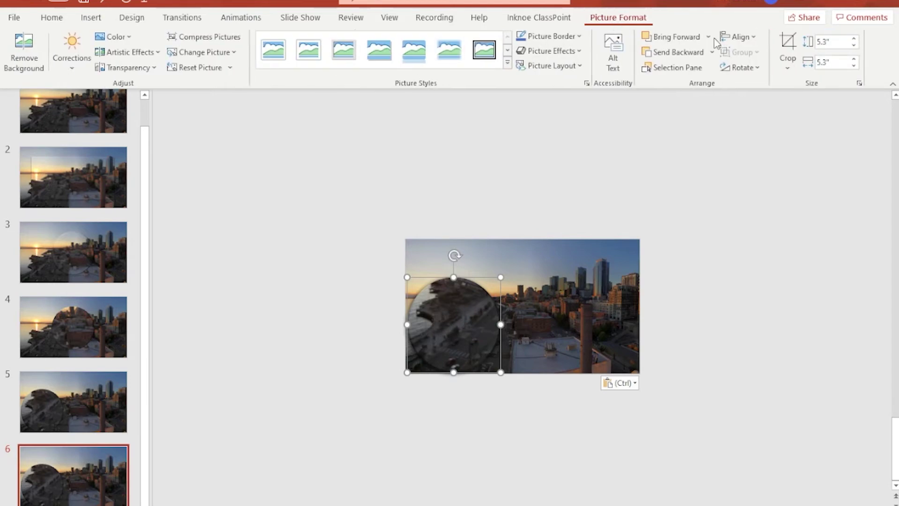
left_click(789, 46)
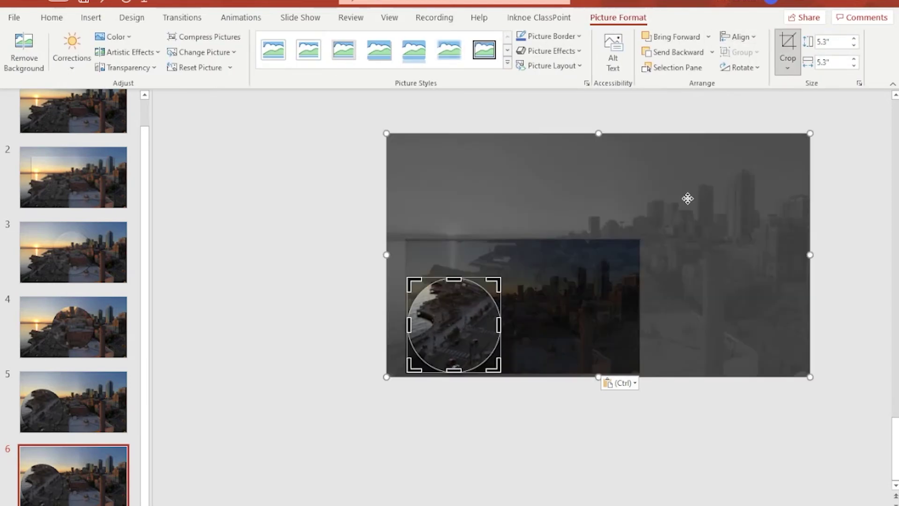
left_click_drag(687, 198, 685, 291)
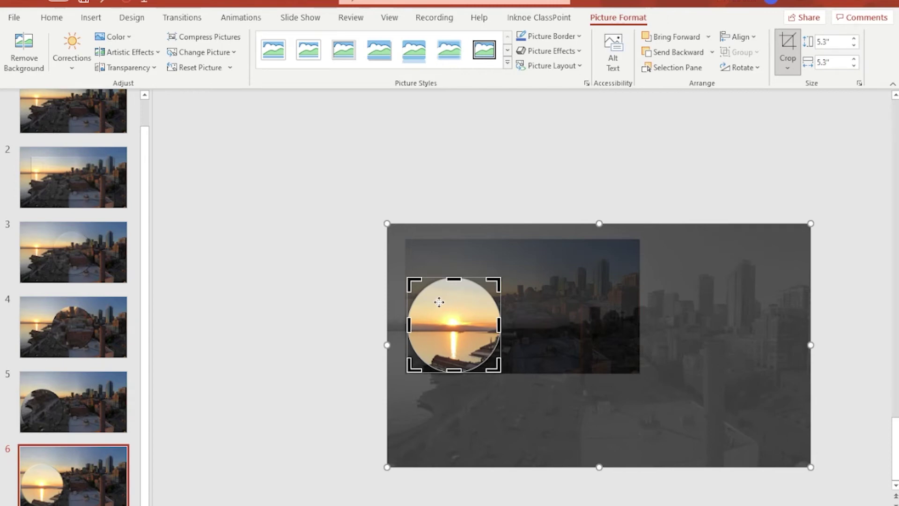
left_click(449, 189)
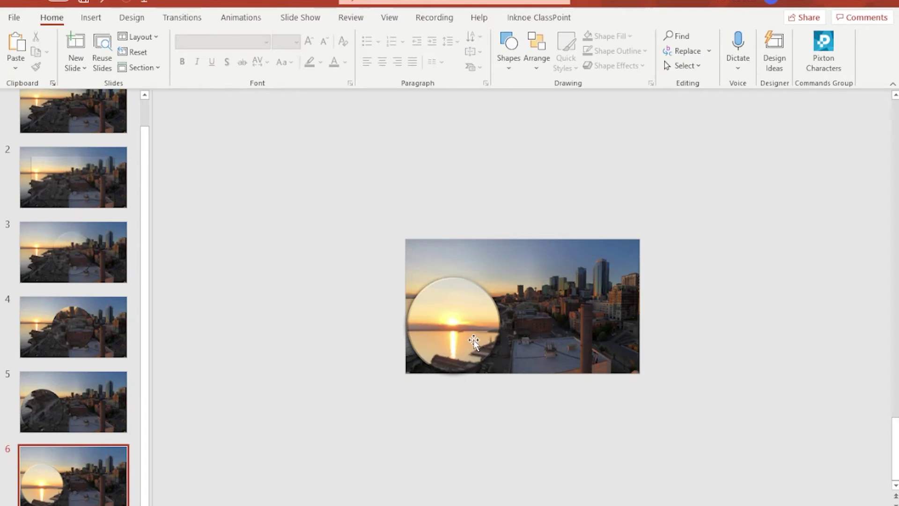
left_click_drag(470, 338, 456, 296)
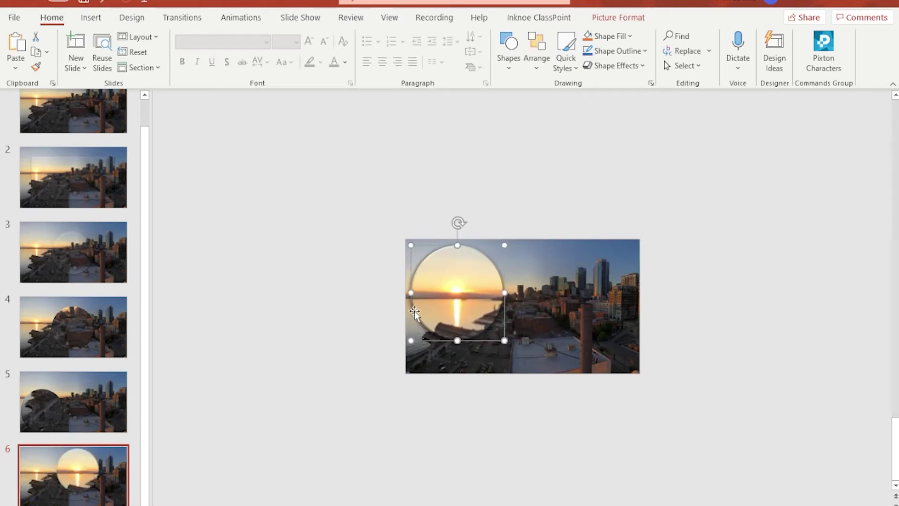
left_click(342, 298)
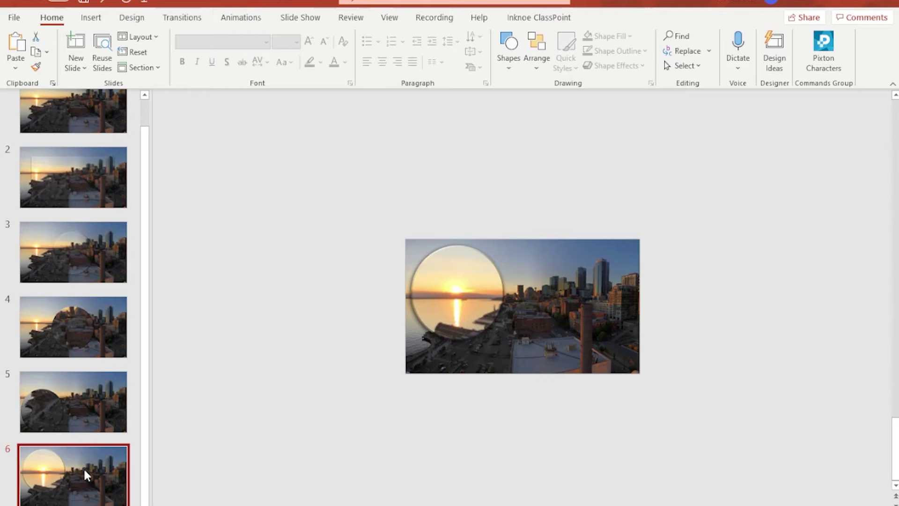
- Paste slide 6 as slide 7 and enlarge the photo behind its circle over the sunset
key("ctrl+v")
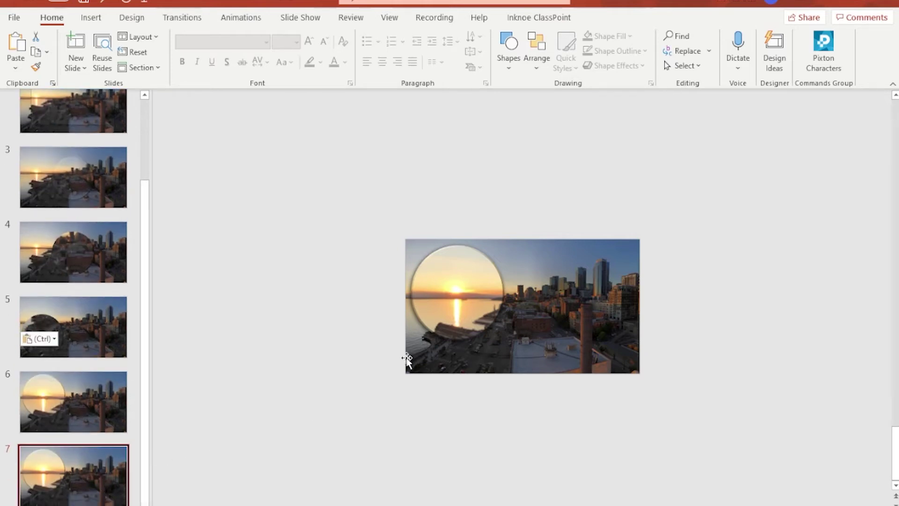
left_click(446, 299)
key("ctrl+v")
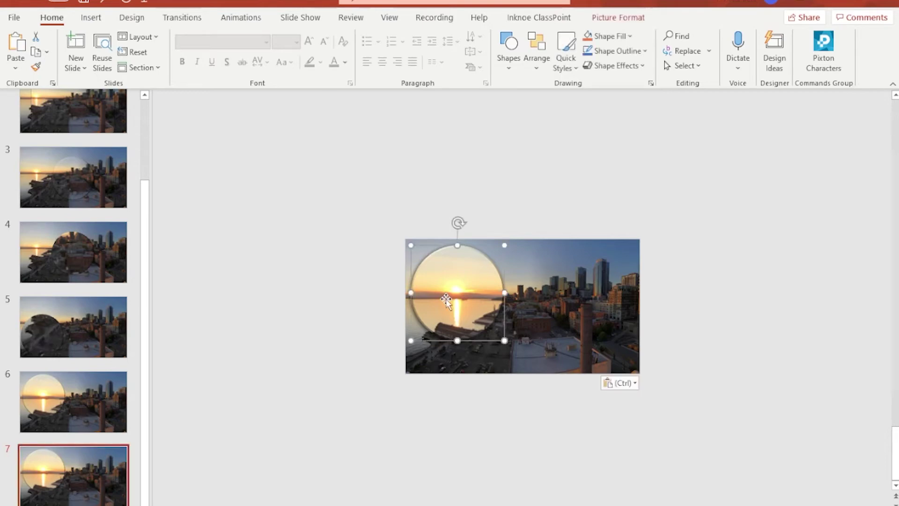
left_click(618, 17)
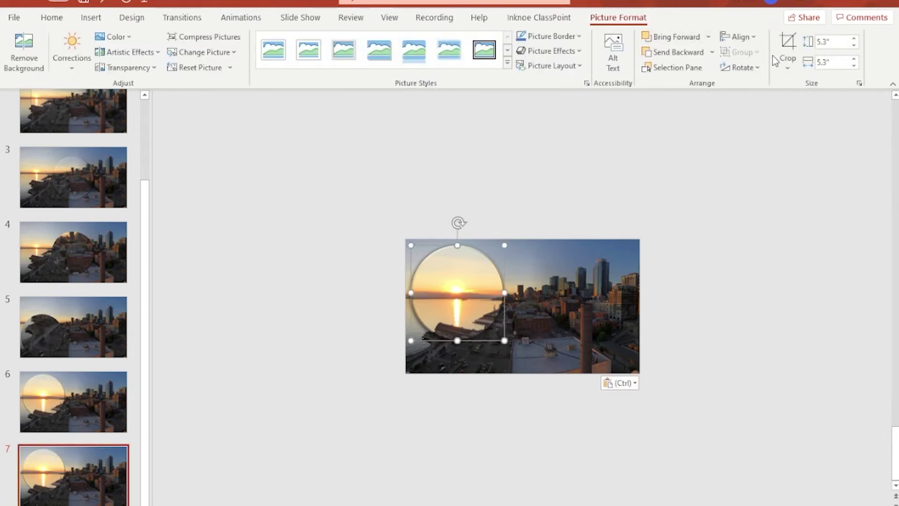
left_click(784, 46)
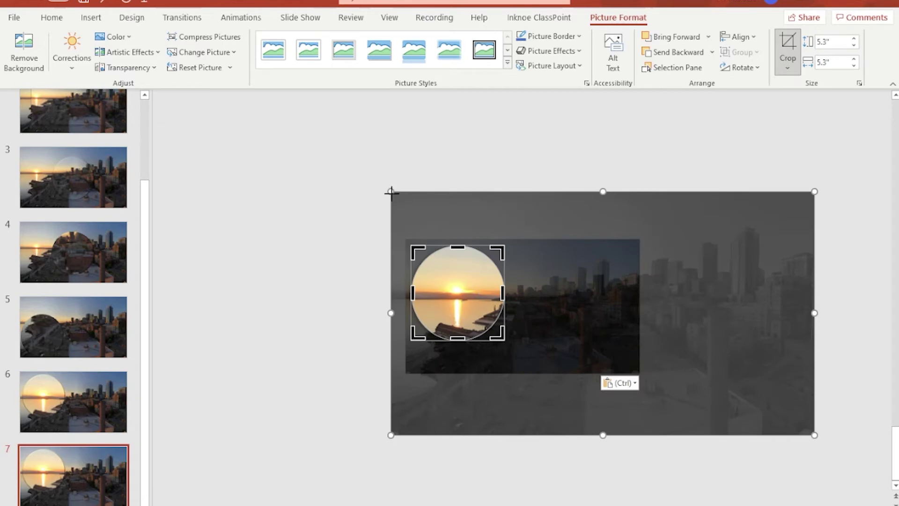
left_click_drag(391, 191, 251, 113)
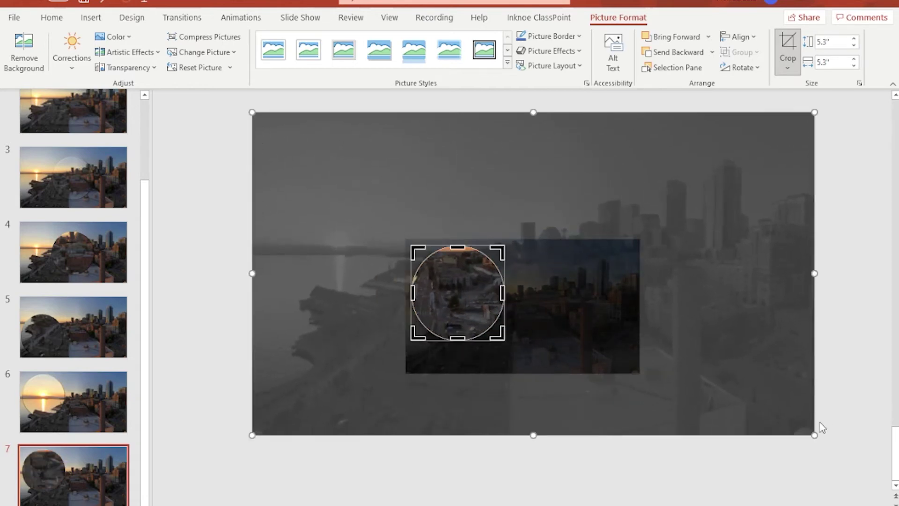
left_click_drag(808, 434, 837, 397)
- Enlarge and re-centre the photo twice more so the sun nearly fills the circle
left_click_drag(276, 150, 186, 86)
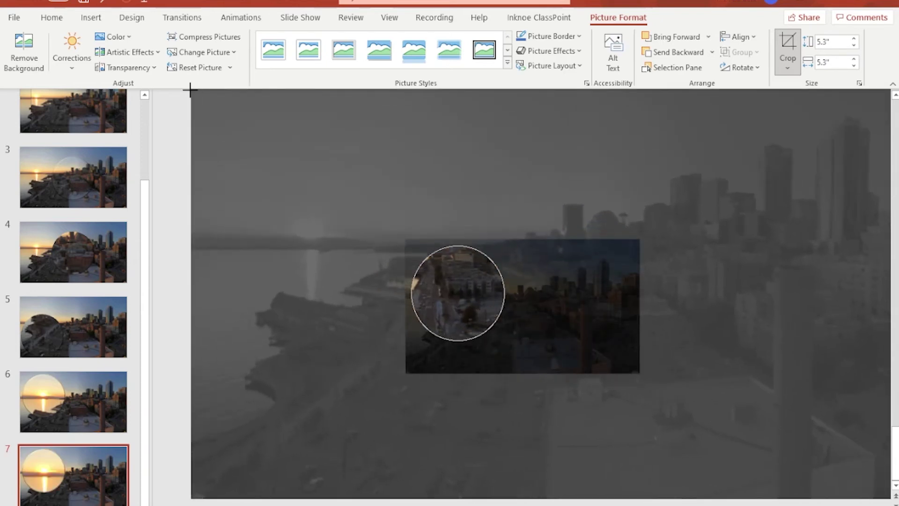
left_click_drag(253, 154, 433, 202)
scroll(433, 201, "up", 1)
scroll(433, 202, "down", 2)
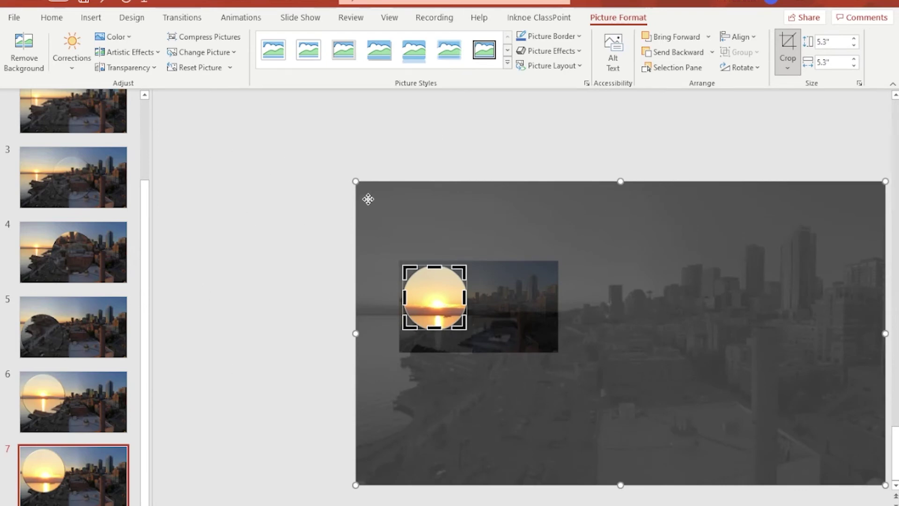
left_click_drag(354, 181, 196, 107)
left_click_drag(261, 141, 418, 187)
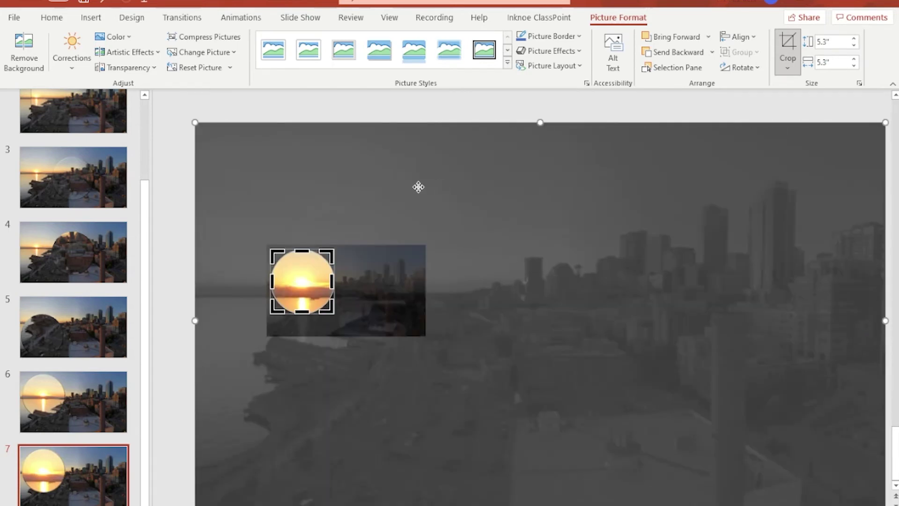
left_click(171, 180)
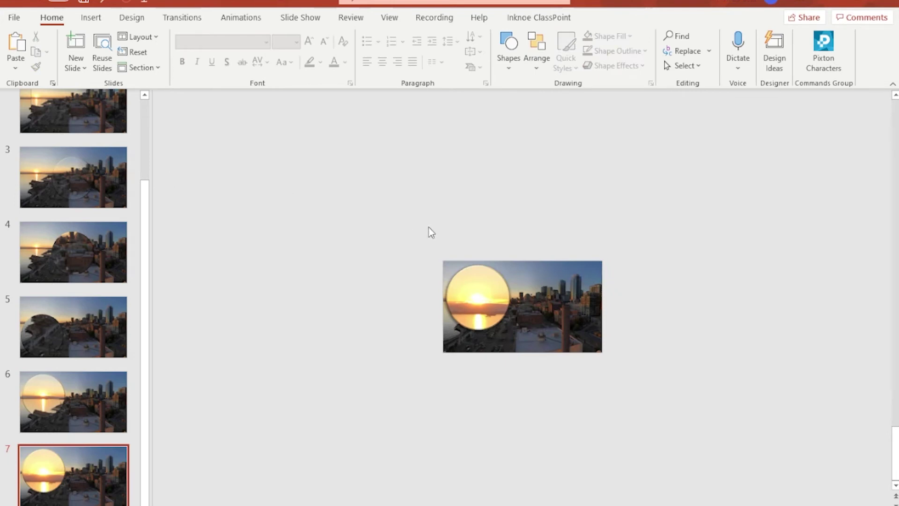
- Place the sunset slide copy after zoomed slide 7 as slide 8, then paste another copy
left_click(94, 391)
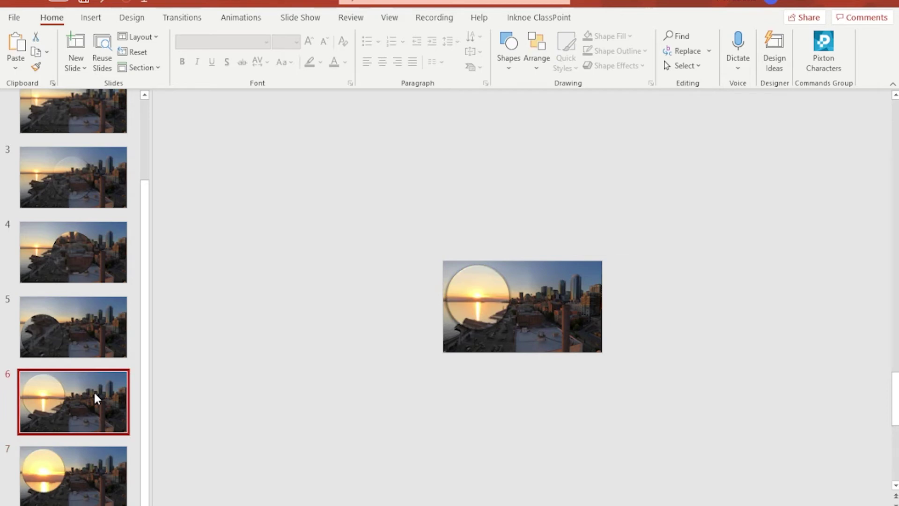
mouse_move(49, 454)
left_mouse_down()
mouse_move(64, 499)
mouse_move(50, 445)
left_mouse_up()
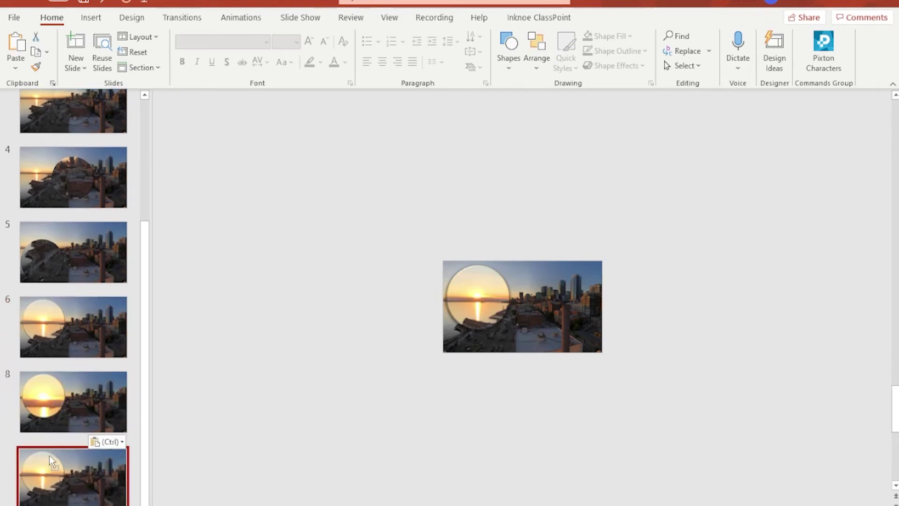
left_click_drag(73, 400, 64, 467)
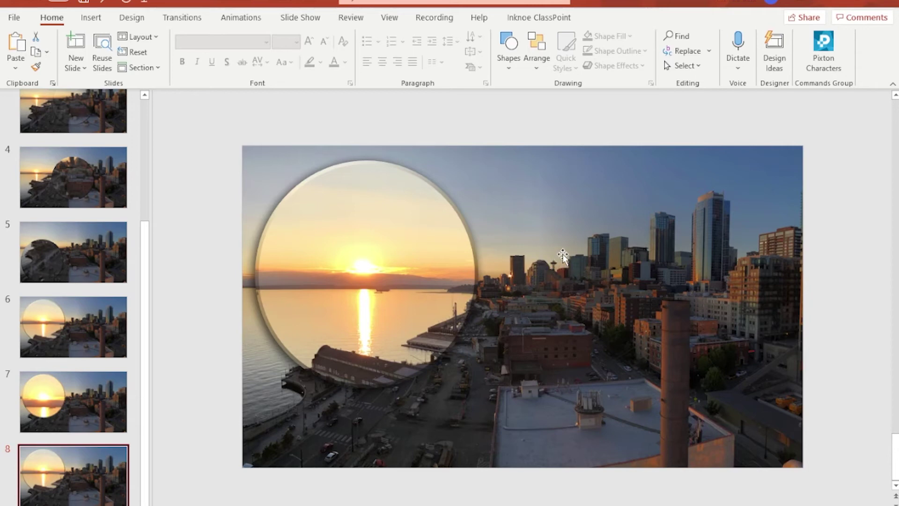
scroll(565, 274, "down", 3)
scroll(522, 306, "down", 2)
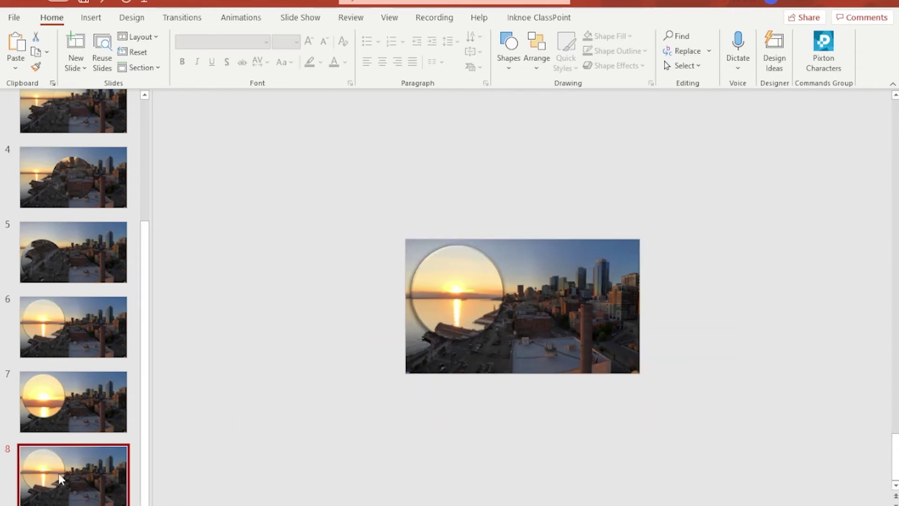
key("ctrl+v")
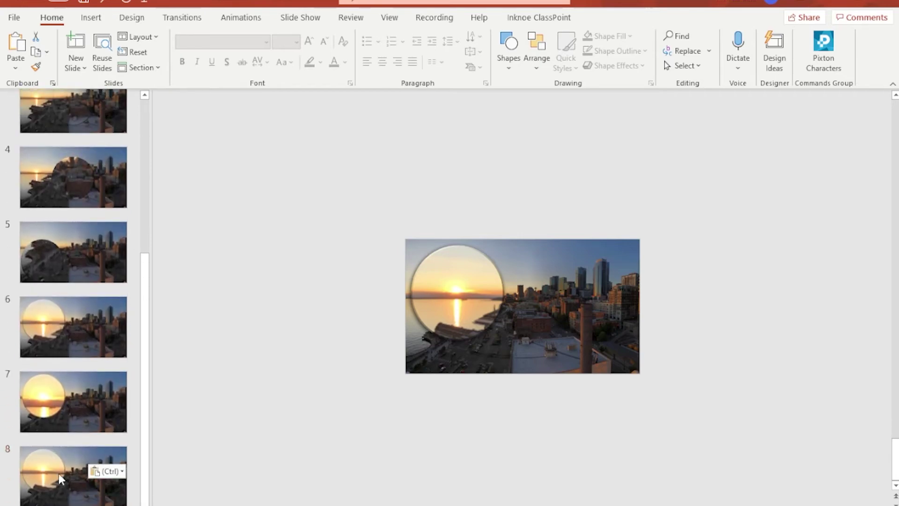
- Shift the photo inside slide 9's circle to show the city buildings
left_click(447, 300)
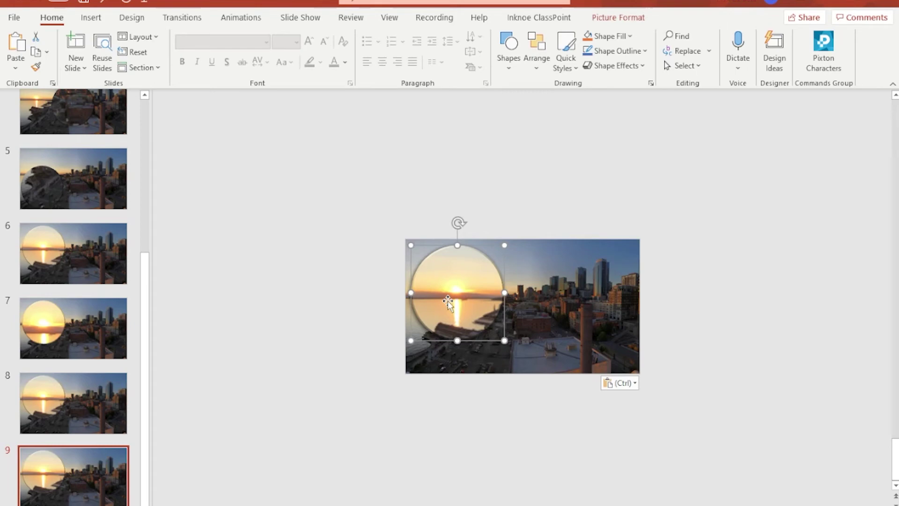
left_click(611, 18)
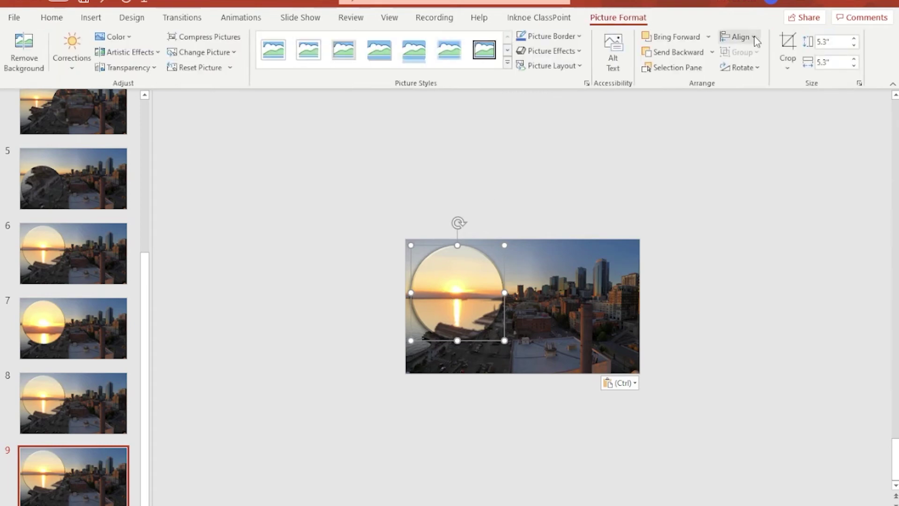
left_click(788, 44)
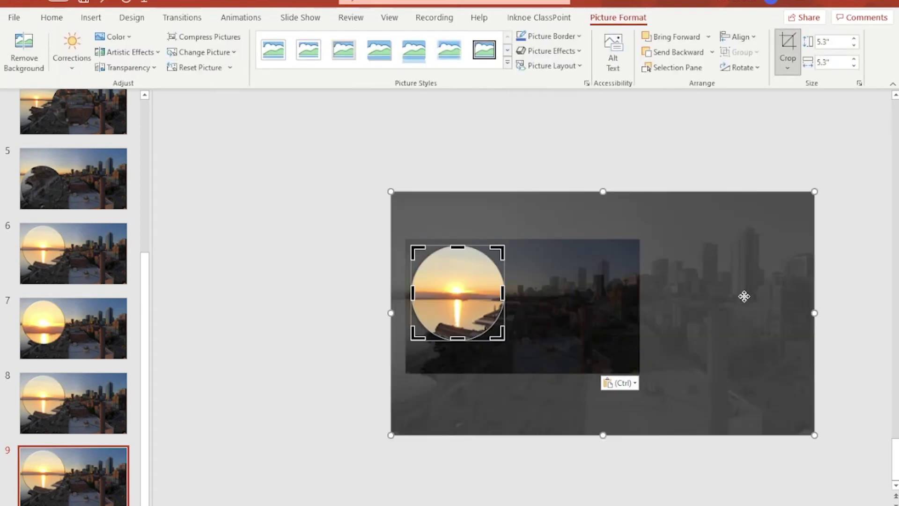
left_click_drag(744, 296, 576, 305)
left_click(700, 285)
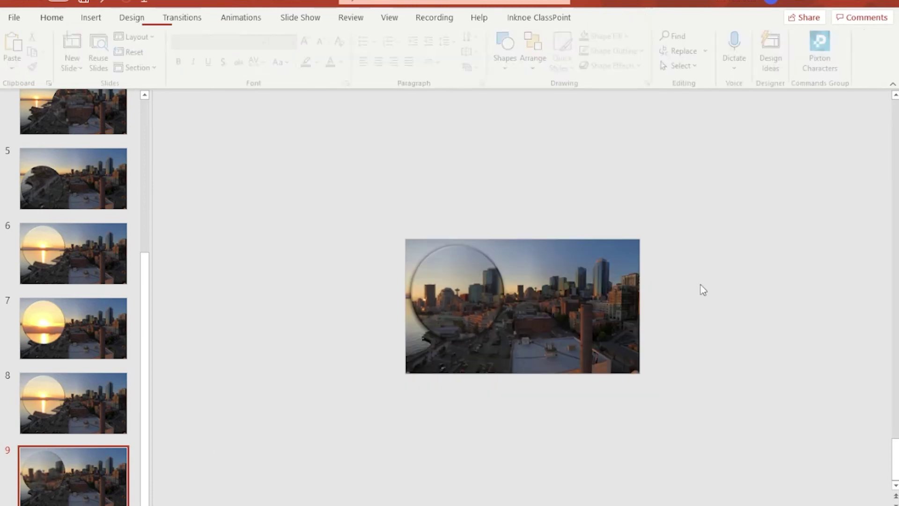
- Move the magnifier right over the downtown towers and duplicate slide 9 as slide 10
left_click_drag(466, 300, 540, 304)
left_click(737, 332)
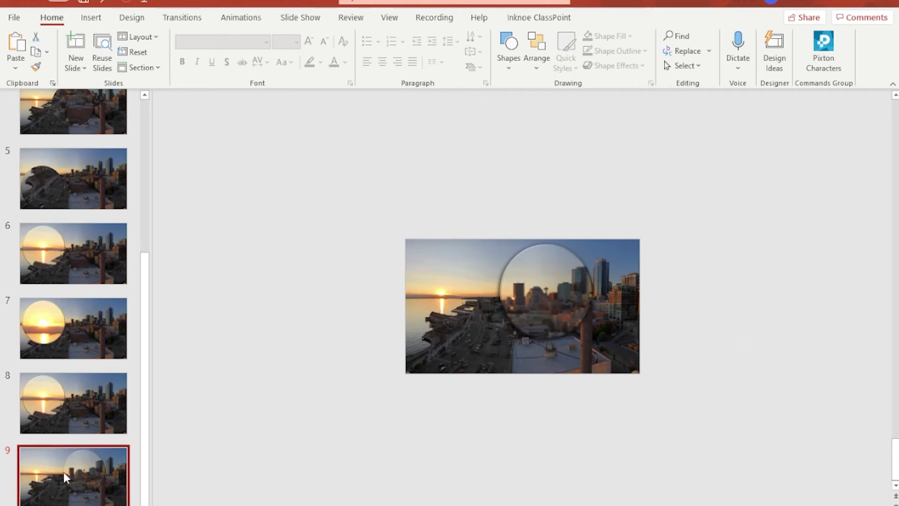
key("ctrl+v")
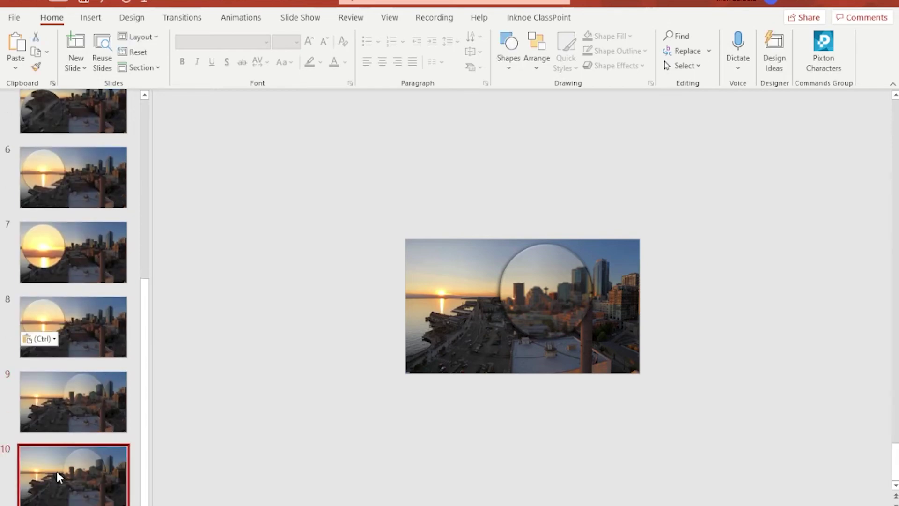
- Crop-enlarge the photo in slide 10's circle to centre the Space Needle skyline
left_click(538, 280)
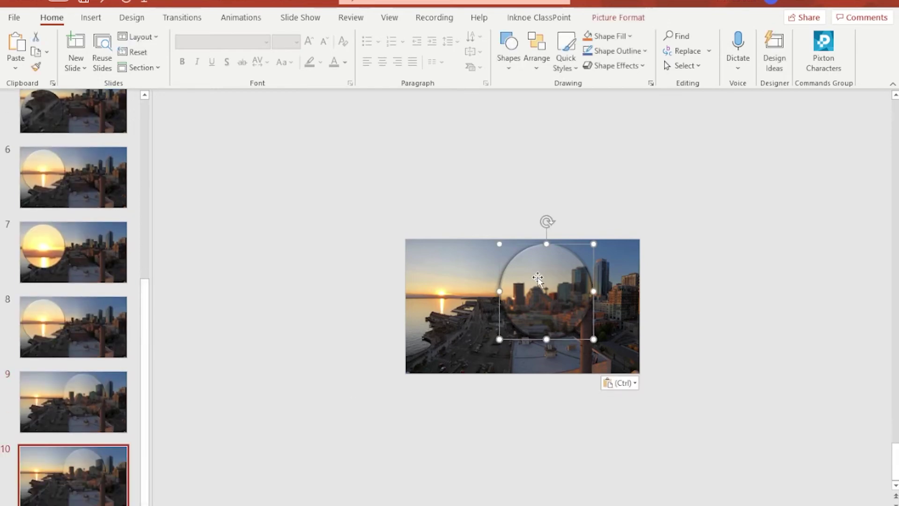
left_click(618, 17)
left_click(788, 43)
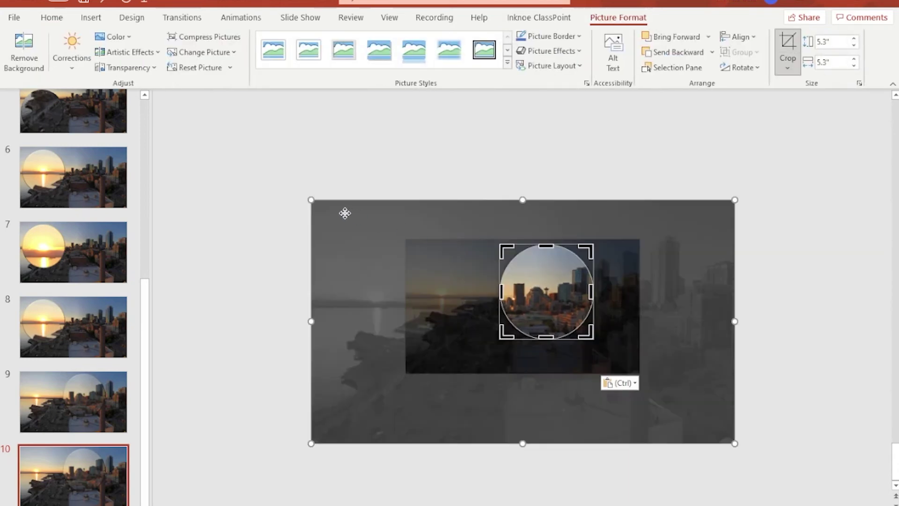
left_click_drag(310, 200, 220, 148)
left_click_drag(732, 344, 707, 309)
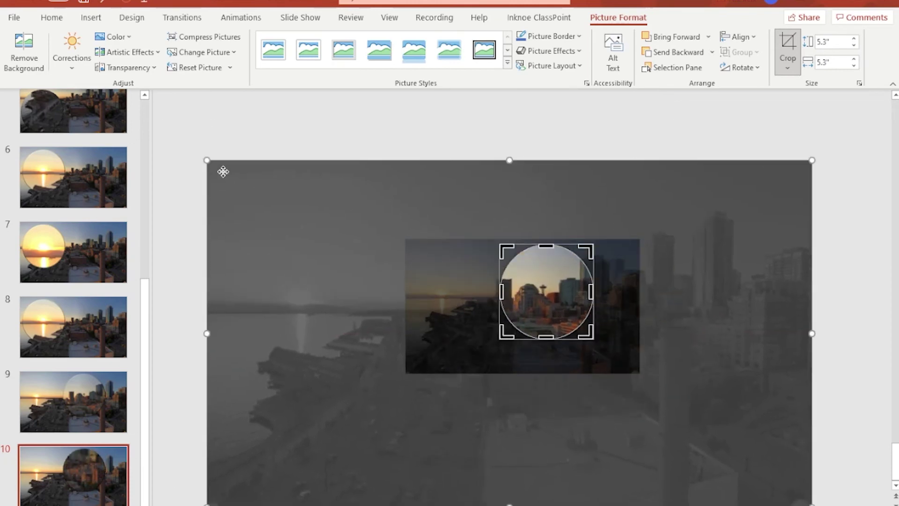
left_click_drag(206, 161, 134, 112)
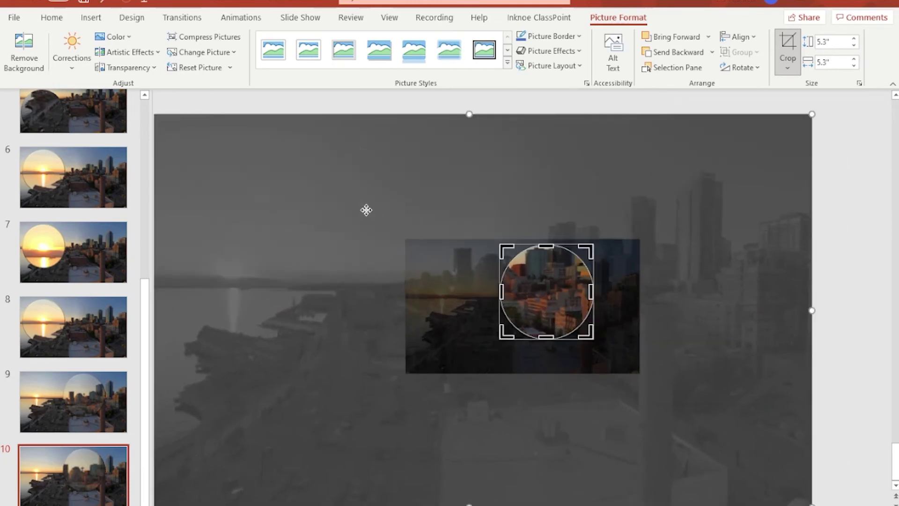
left_click_drag(365, 208, 322, 218)
- Scale the photo up further and re-centre it for a strong Space Needle close-up
scroll(190, 167, "down", 1)
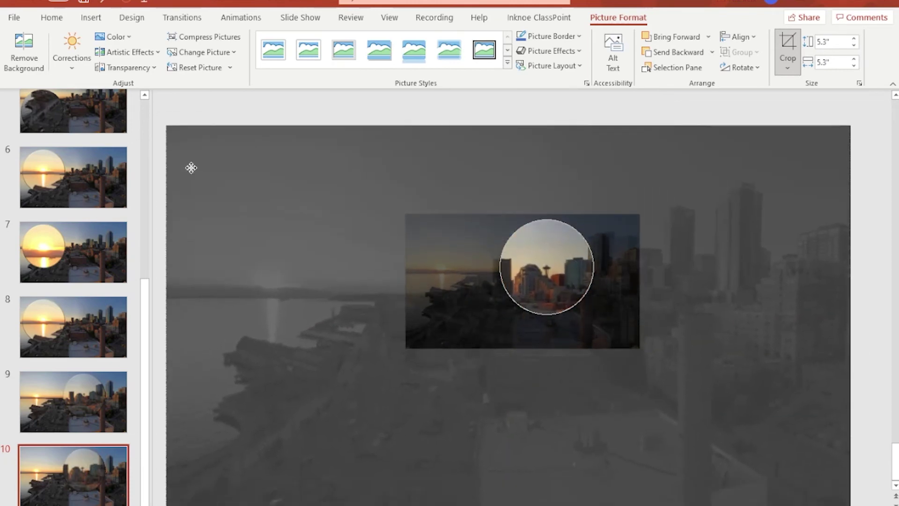
scroll(418, 317, "down", 2)
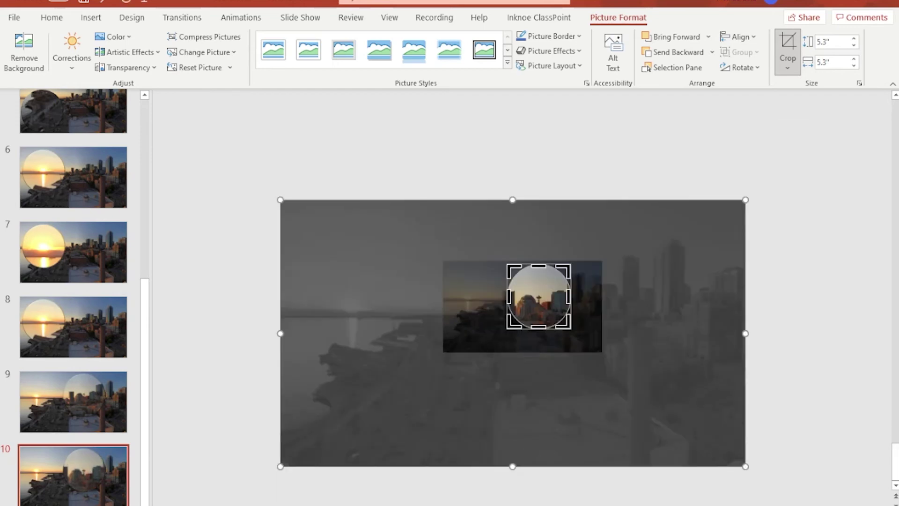
left_click_drag(407, 256, 252, 167)
left_click_drag(361, 199, 434, 261)
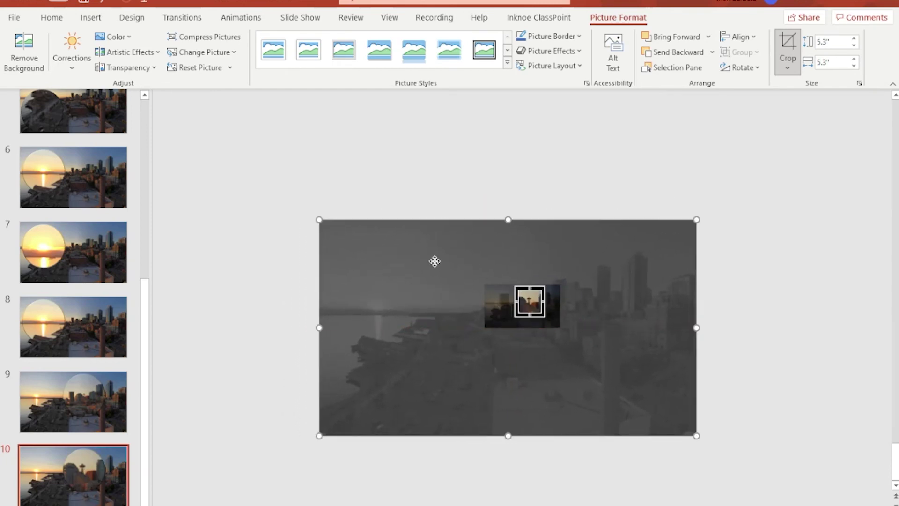
left_click(419, 184)
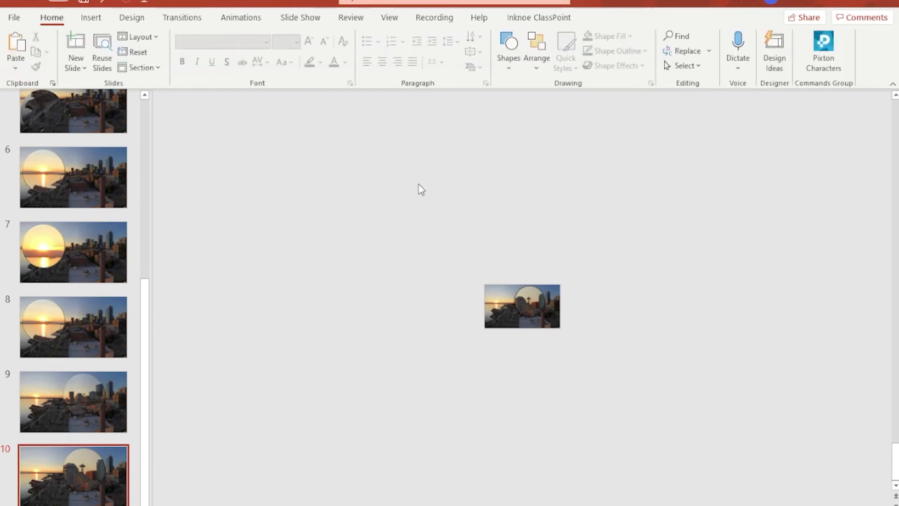
scroll(587, 311, "up", 6)
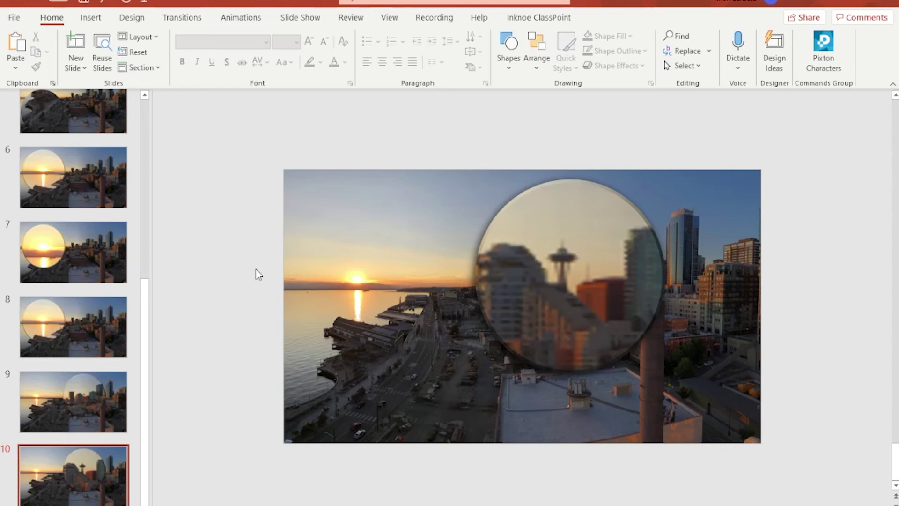
- Paste a copy of slide 9 after slide 10 so it becomes slide 11
left_click(71, 386)
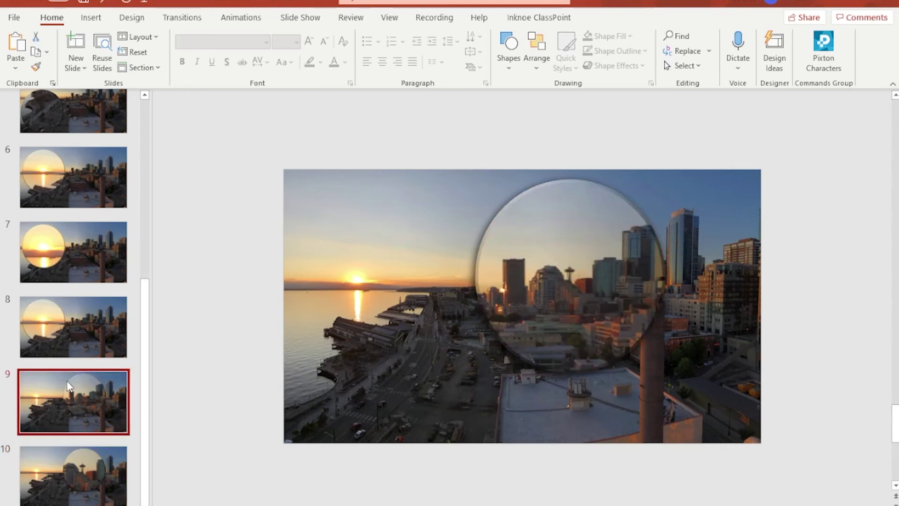
left_click(82, 458)
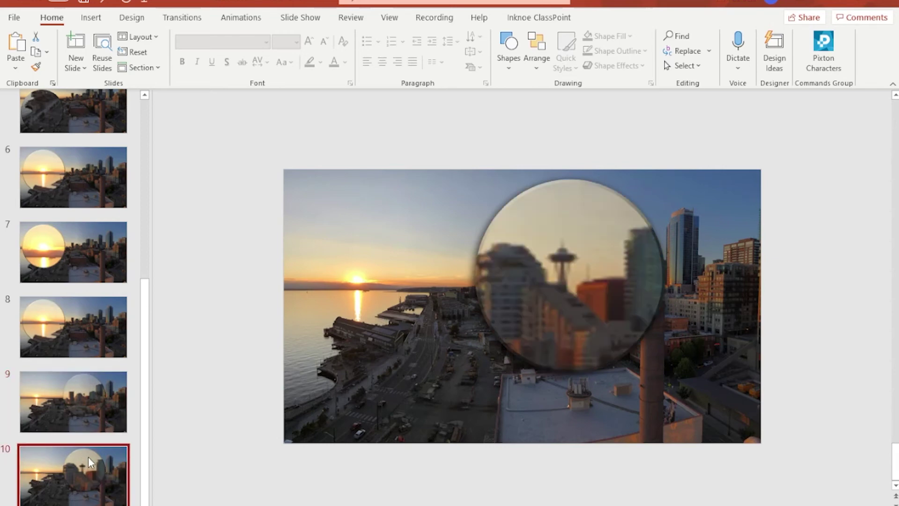
key("ctrl+v")
left_click_drag(51, 437, 79, 461)
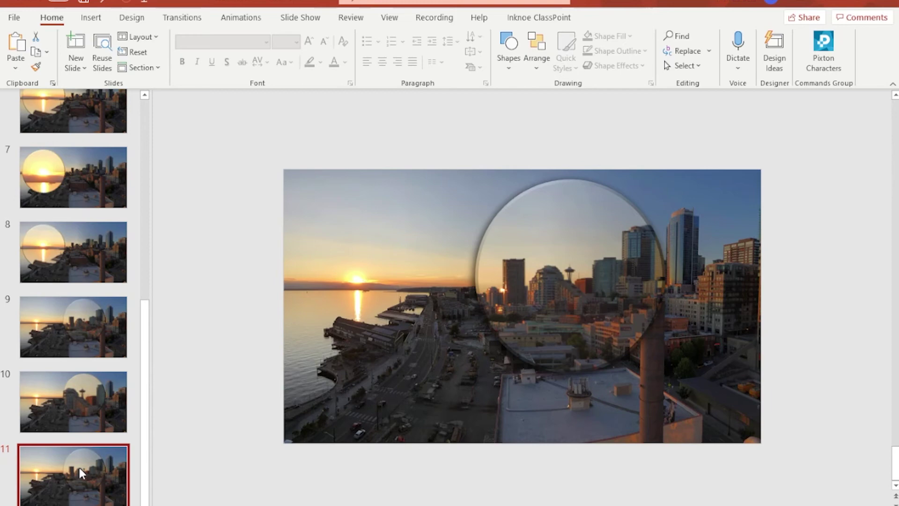
scroll(81, 472, "up", 5)
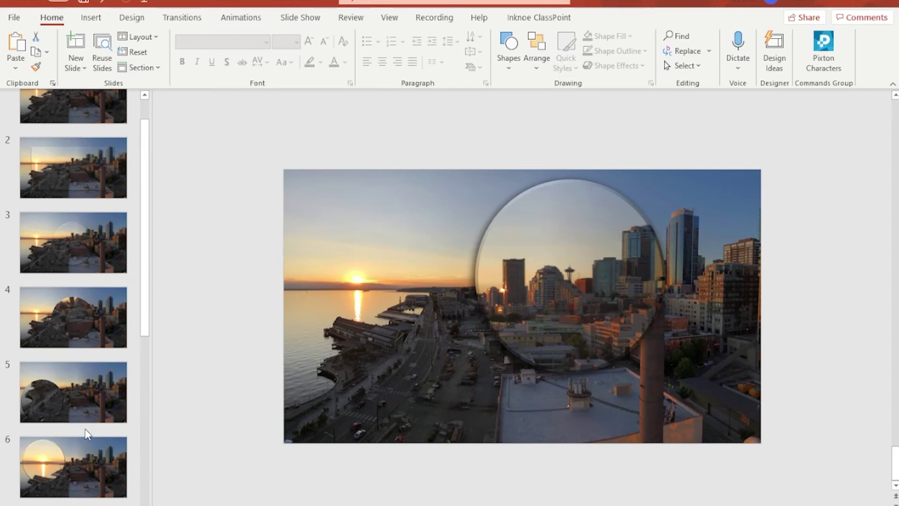
- Copy slides 2 and 3 to the deck's end, ordering the circle copy as slide 12
left_click(75, 224)
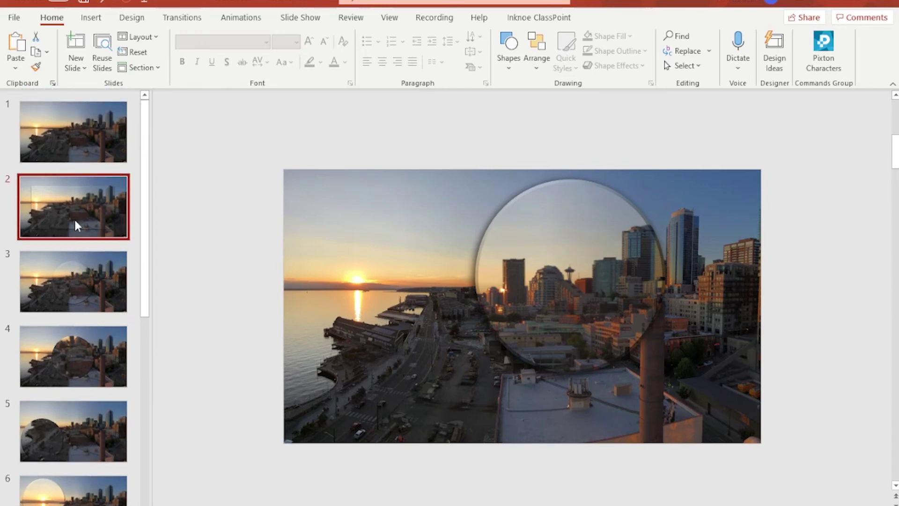
left_click(94, 262, "shift")
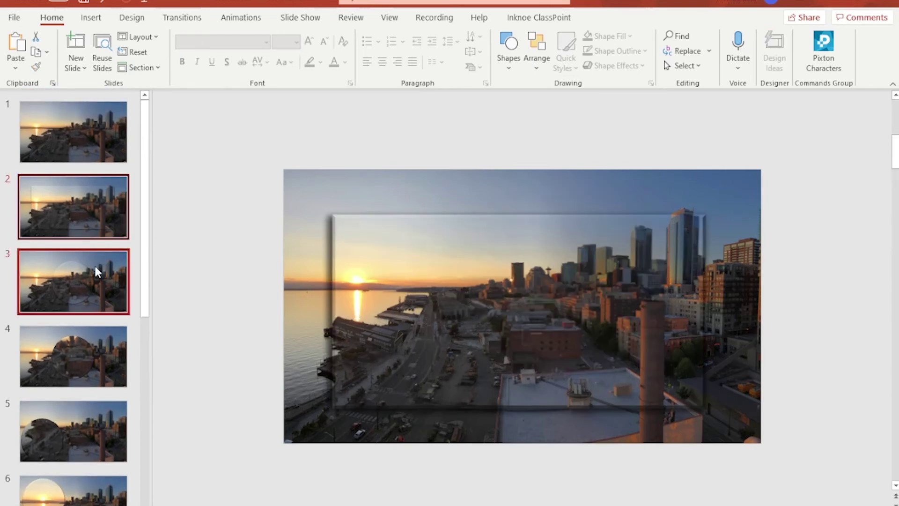
key("ctrl+c")
key("ctrl+v")
key("ctrl+shift+Down")
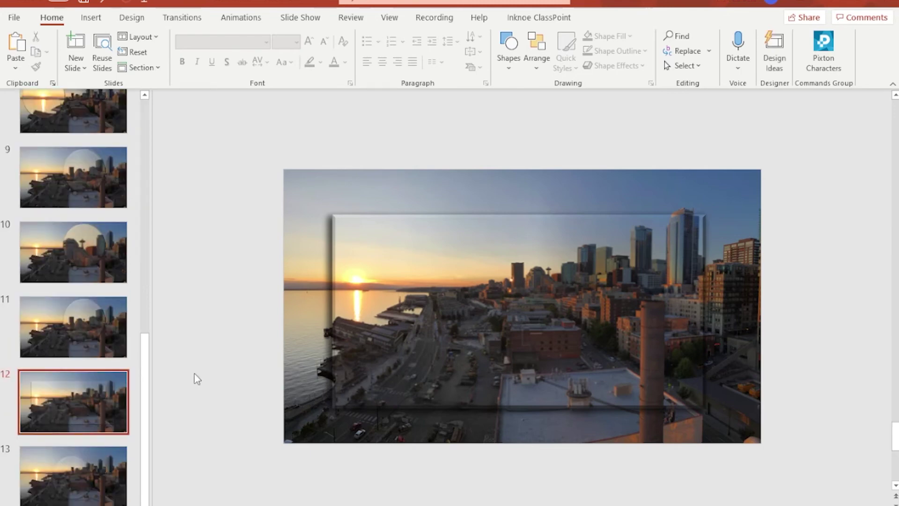
left_click(75, 473)
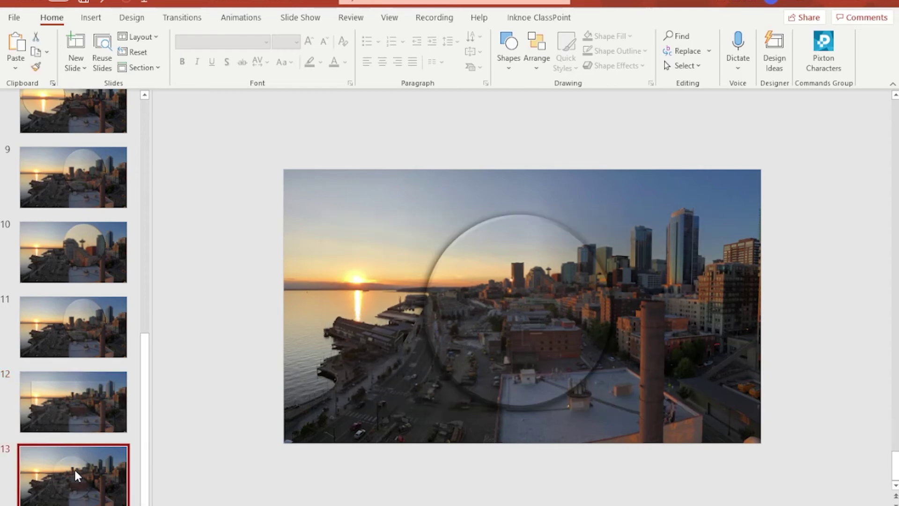
left_click_drag(75, 473, 73, 400)
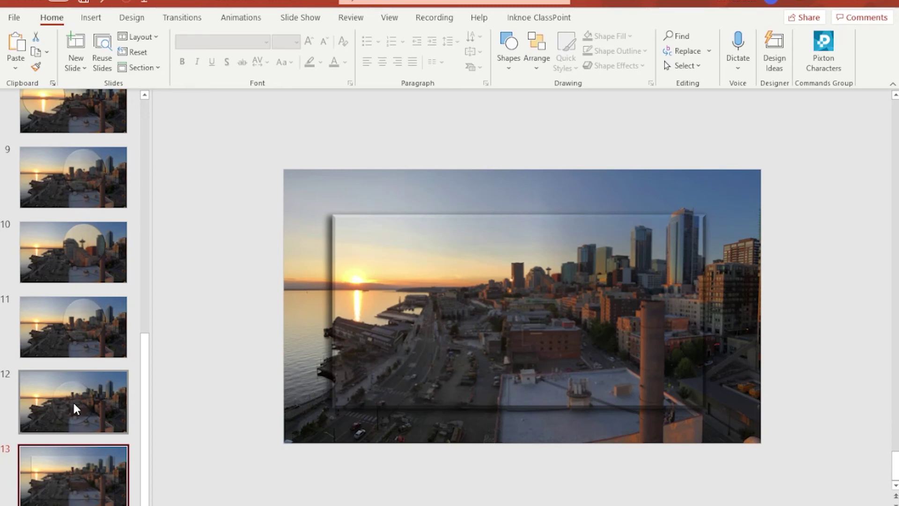
- Select slide 2 with the Transitions tab showing
scroll(73, 401, "up", 8)
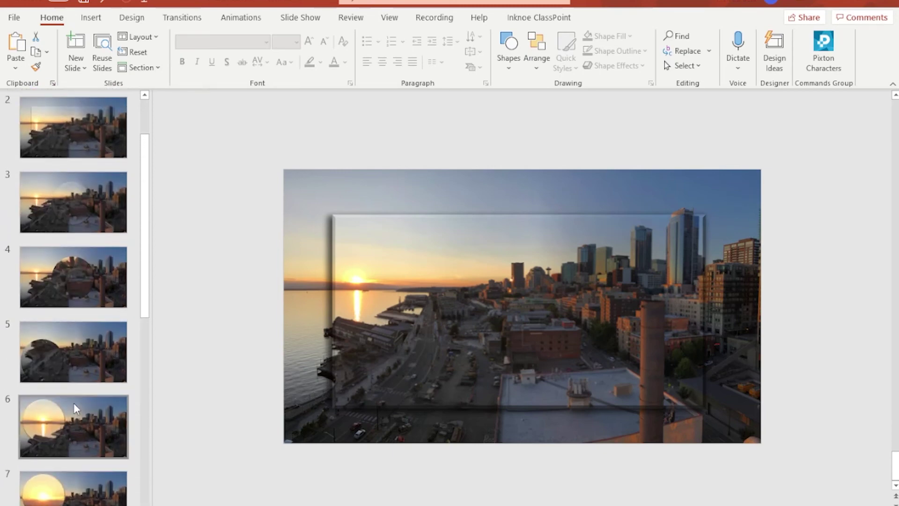
scroll(74, 402, "up", 2)
left_click(83, 213)
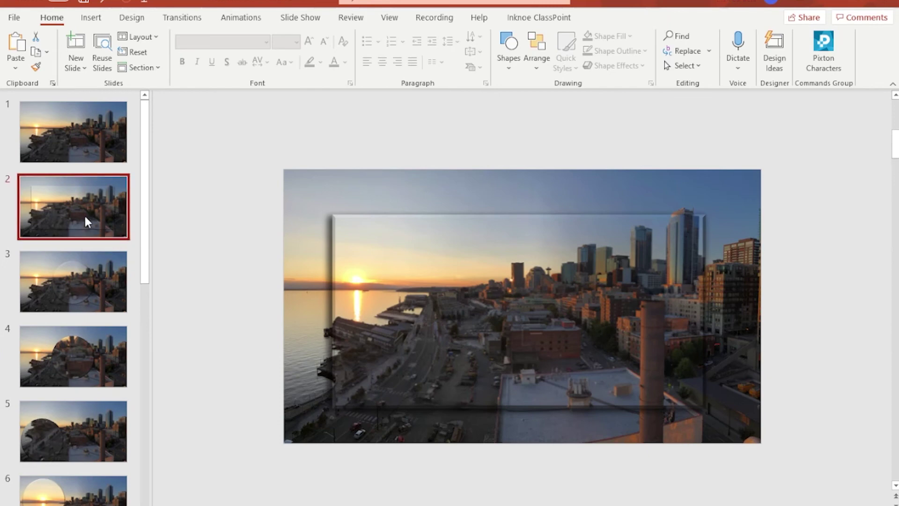
left_click(178, 23)
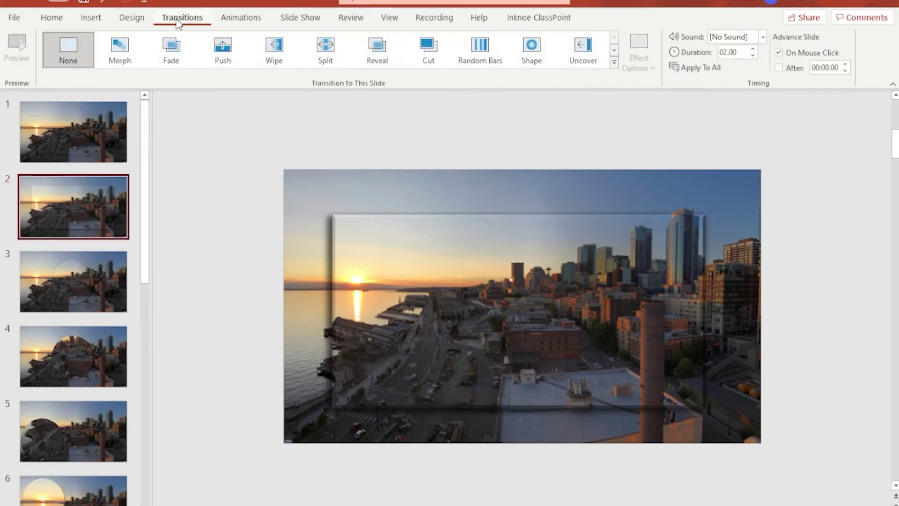
- Apply the Morph transition to slides 2, 3 and 4
left_click(121, 55)
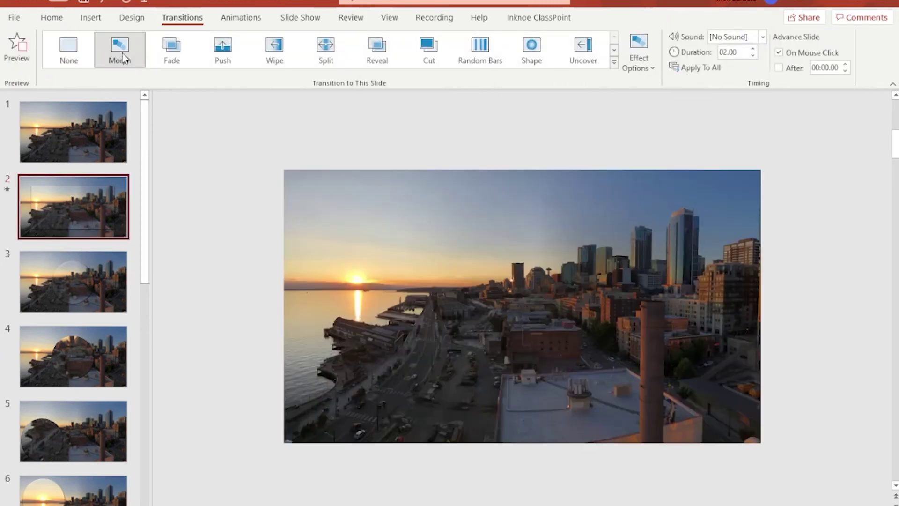
left_click(66, 279)
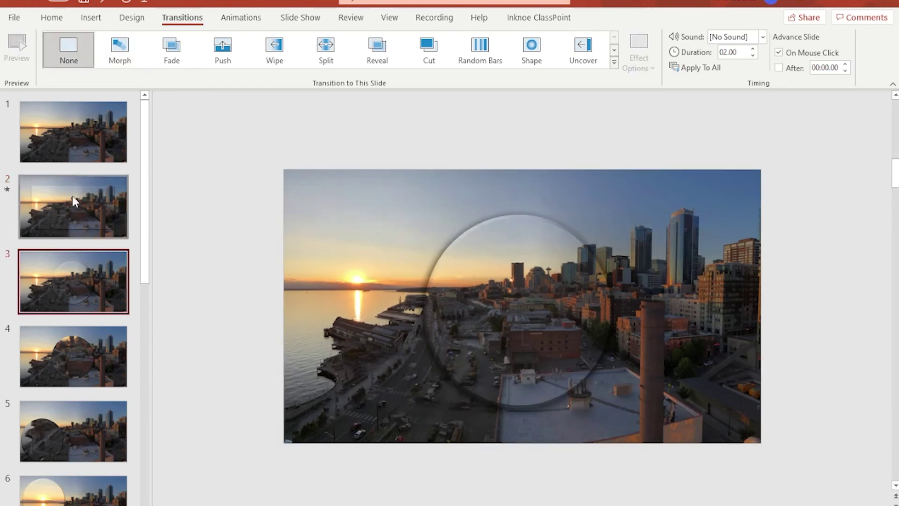
left_click(120, 56)
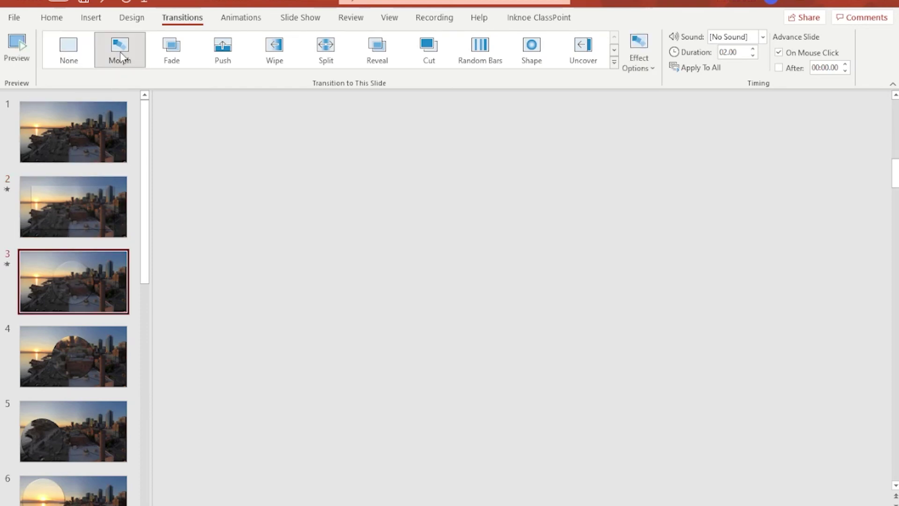
left_click(82, 354)
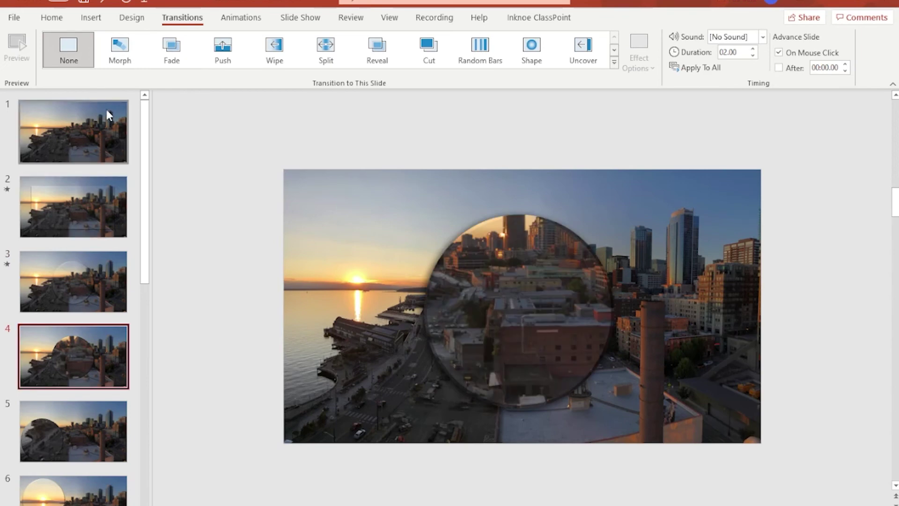
left_click(121, 60)
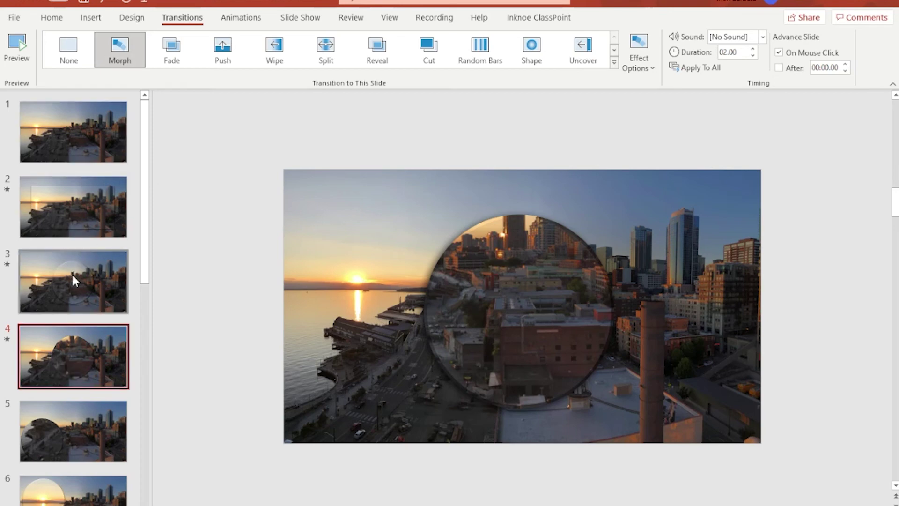
scroll(71, 363, "down", 10)
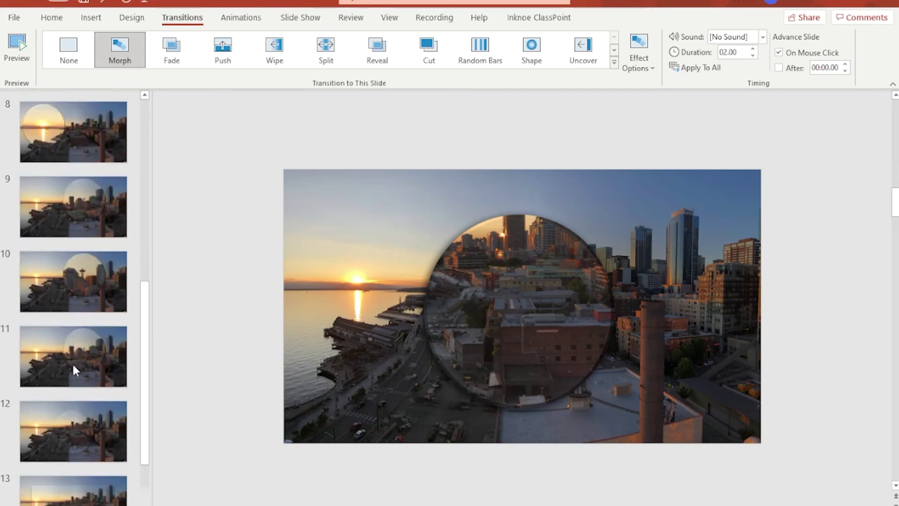